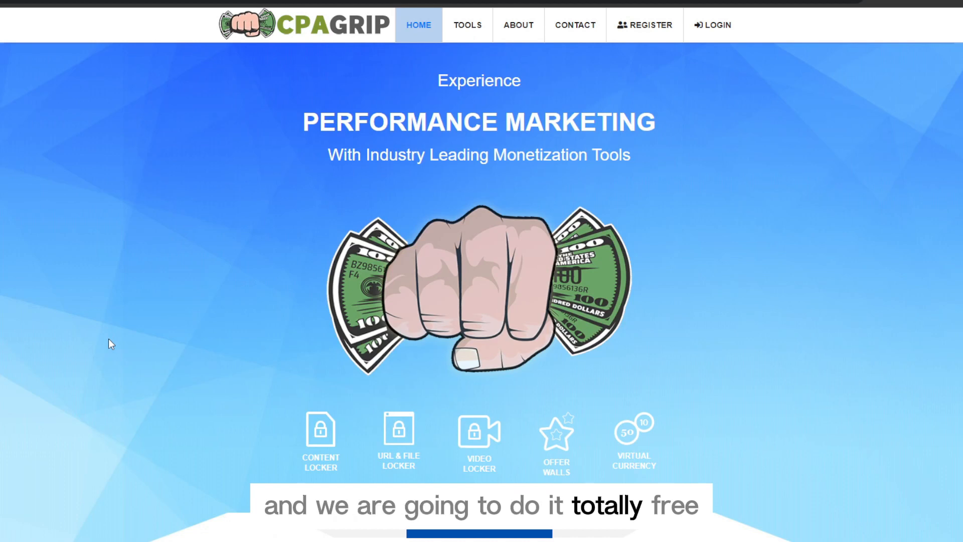
Look through the CPAGrip home page, including the Why CPAGrip and Publisher Dashboard sections.
{"action": "scroll", "coordinate": [109, 340], "scroll_direction": "down", "scroll_amount": 7}
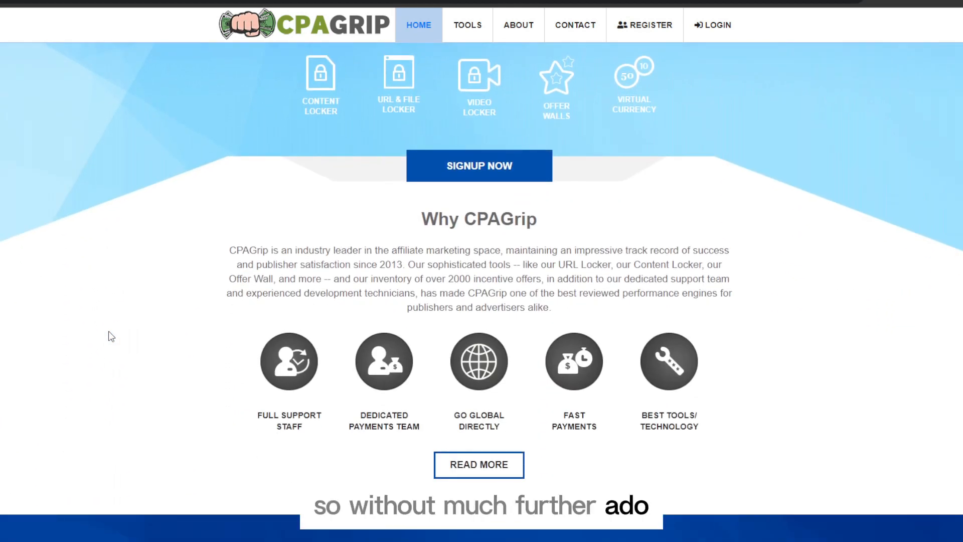
{"action": "scroll", "coordinate": [109, 336], "scroll_direction": "down", "scroll_amount": 1}
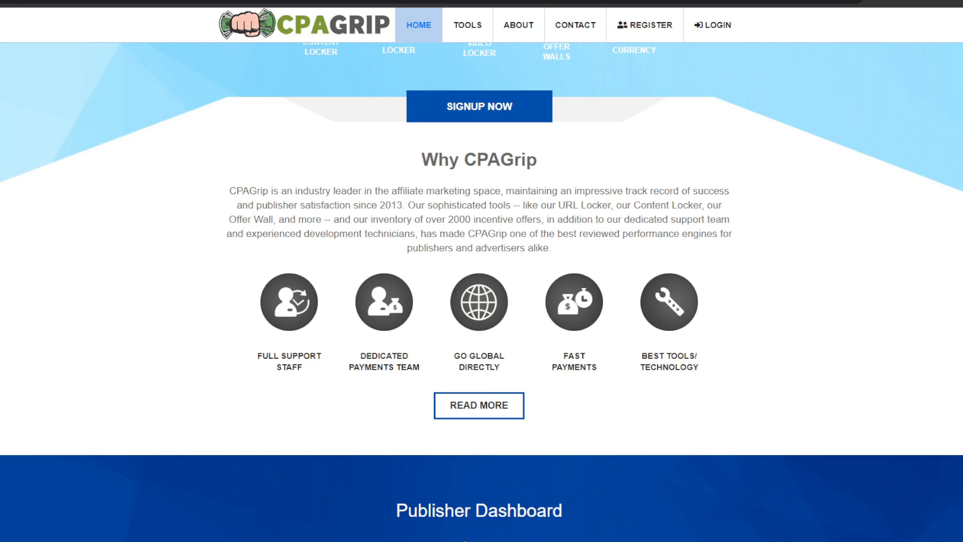
{"action": "scroll", "coordinate": [138, 380], "scroll_direction": "down", "scroll_amount": 8}
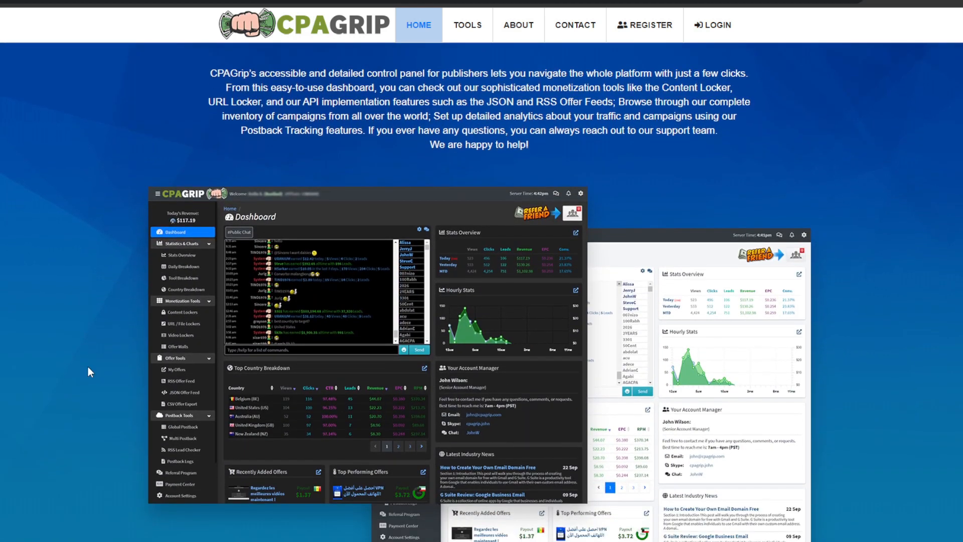
{"action": "scroll", "coordinate": [100, 374], "scroll_direction": "up", "scroll_amount": 10}
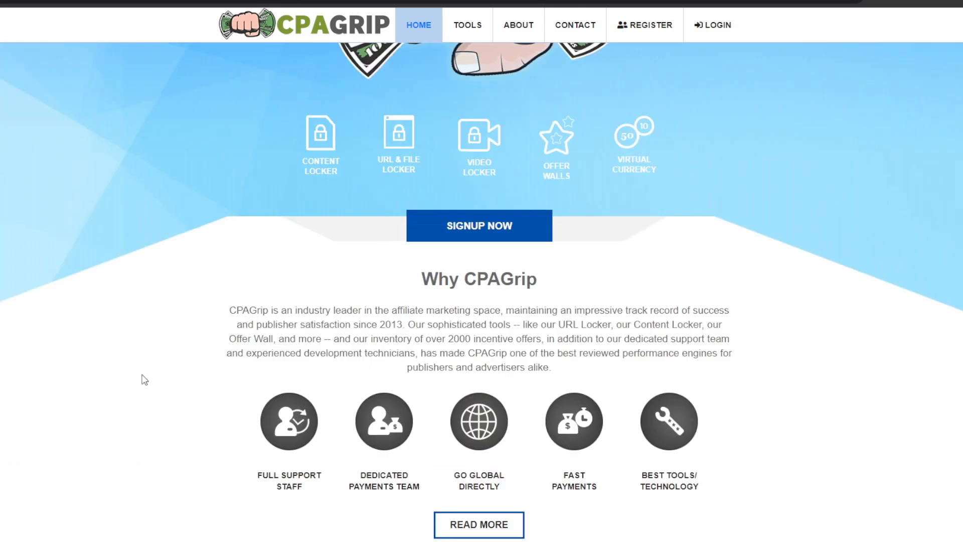
{"action": "scroll", "coordinate": [141, 379], "scroll_direction": "up", "scroll_amount": 6}
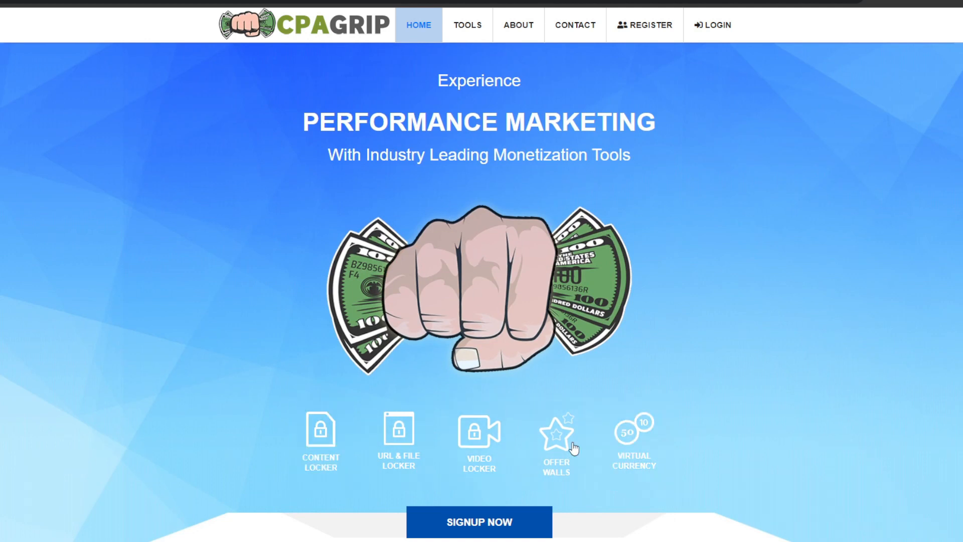
Open the Offer Walls details page and examine its description and sample editor.
{"action": "left_click", "coordinate": [556, 437]}
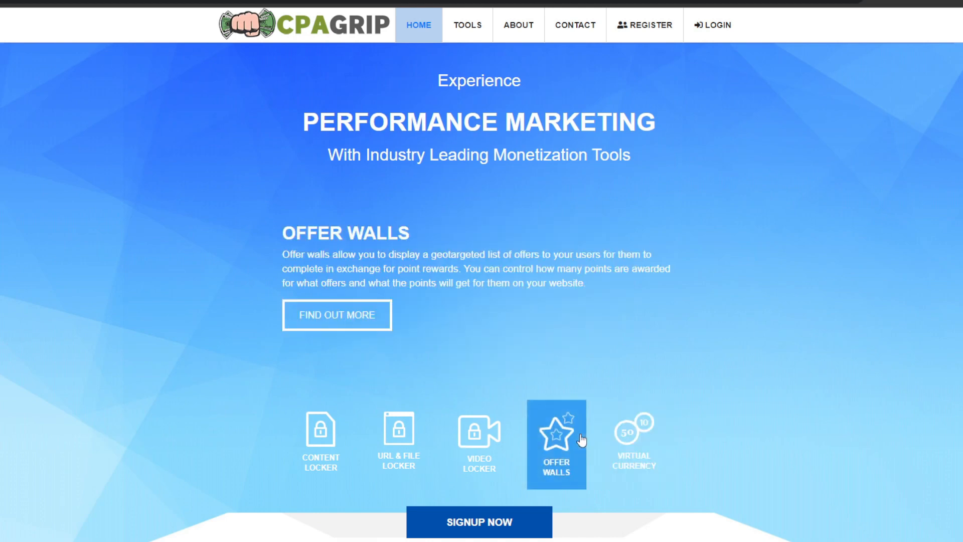
{"action": "left_click", "coordinate": [337, 315]}
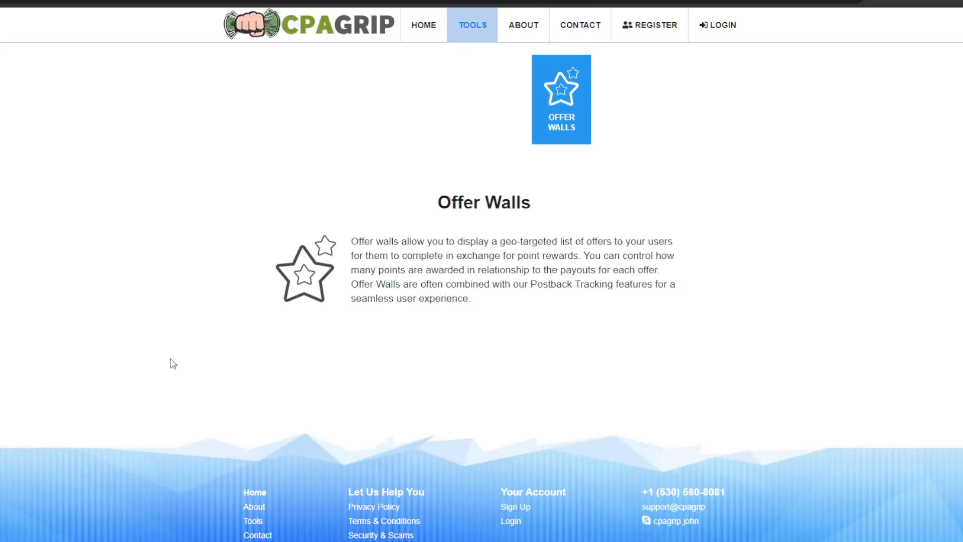
{"action": "scroll", "coordinate": [176, 322], "scroll_direction": "down", "scroll_amount": 2}
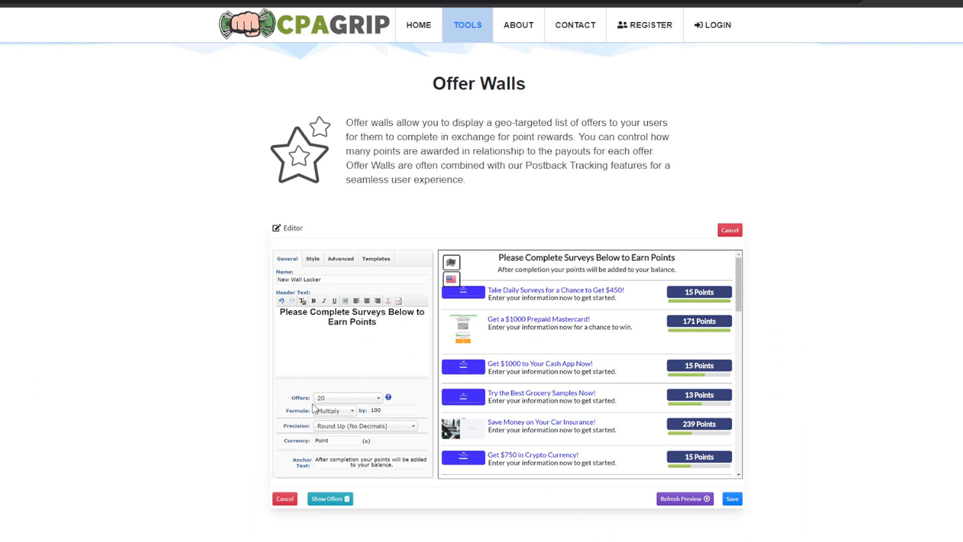
{"action": "scroll", "coordinate": [168, 349], "scroll_direction": "down", "scroll_amount": 1}
{"action": "scroll", "coordinate": [168, 349], "scroll_direction": "down", "scroll_amount": 1}
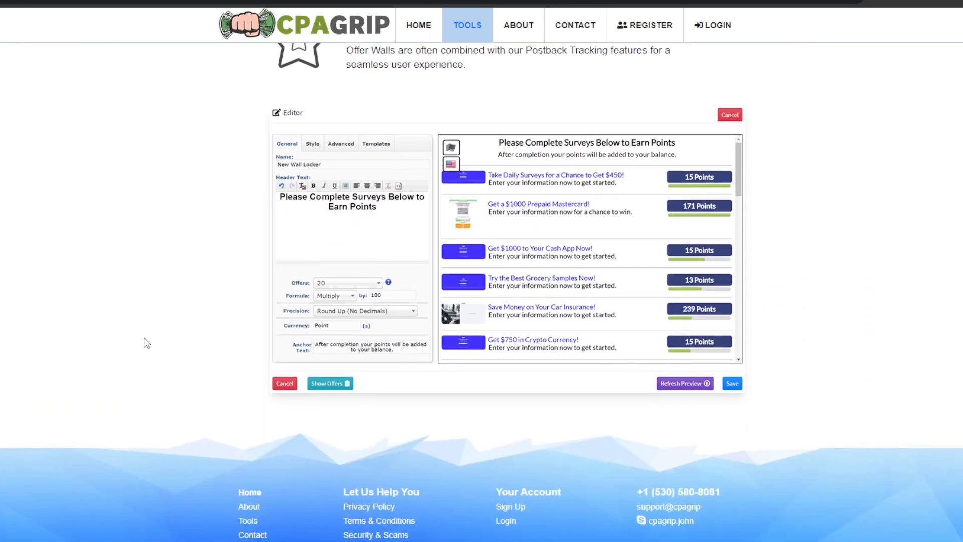
{"action": "scroll", "coordinate": [145, 341], "scroll_direction": "up", "scroll_amount": 3}
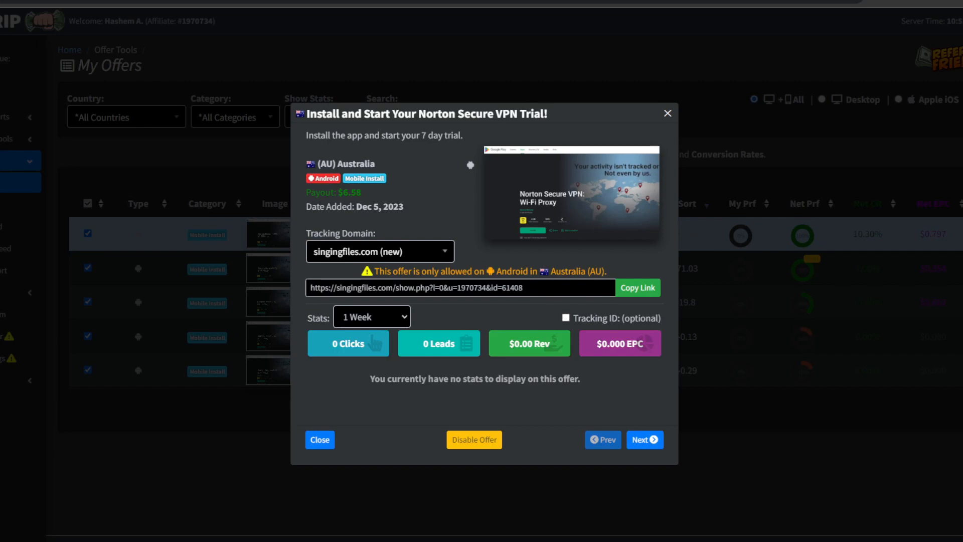
Copy the tracking link of the Norton Secure VPN trial offer for Android in Australia.
{"action": "left_click", "coordinate": [637, 289]}
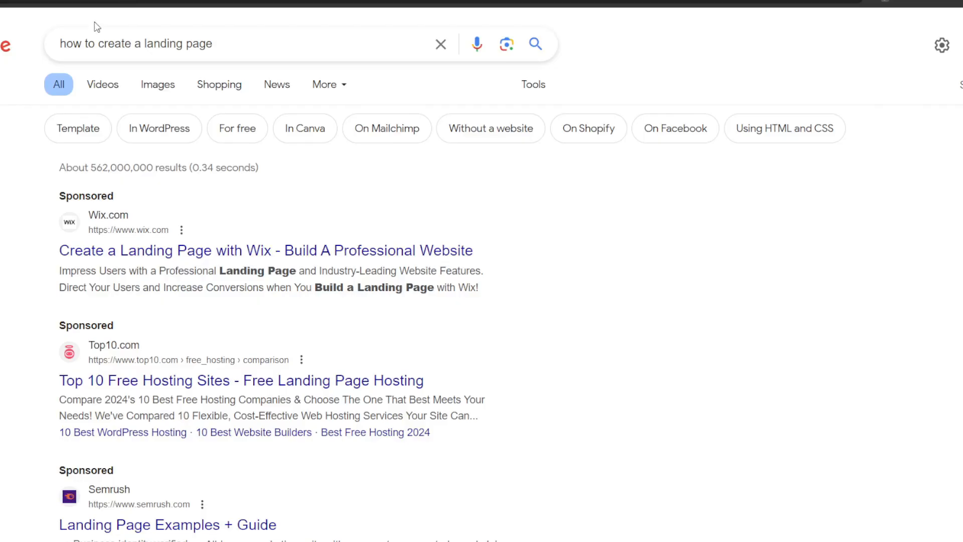
Examine the Google results for "how to create a landing page" for landing page builders and guides.
{"action": "scroll", "coordinate": [281, 286], "scroll_direction": "down", "scroll_amount": 4}
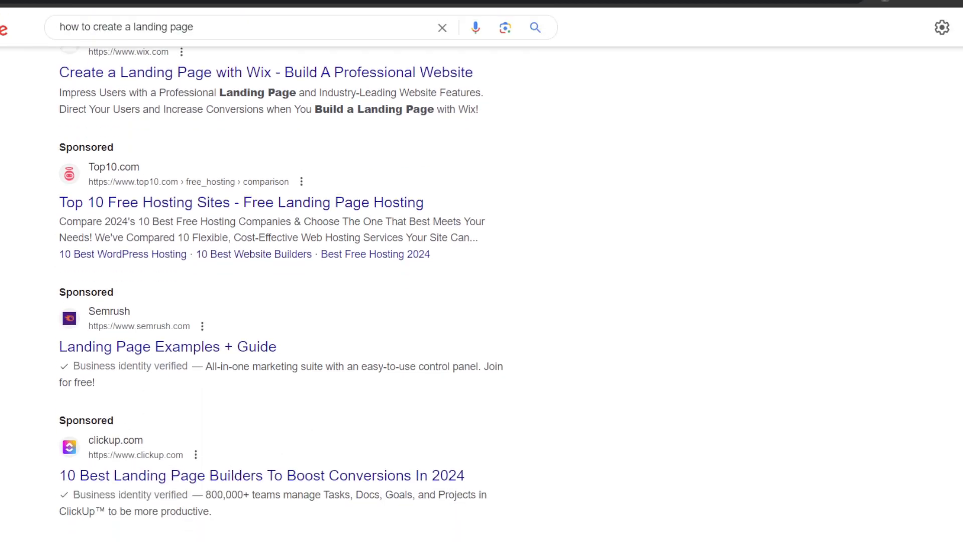
{"action": "scroll", "coordinate": [281, 286], "scroll_direction": "down", "scroll_amount": 5}
{"action": "scroll", "coordinate": [281, 286], "scroll_direction": "up", "scroll_amount": 5}
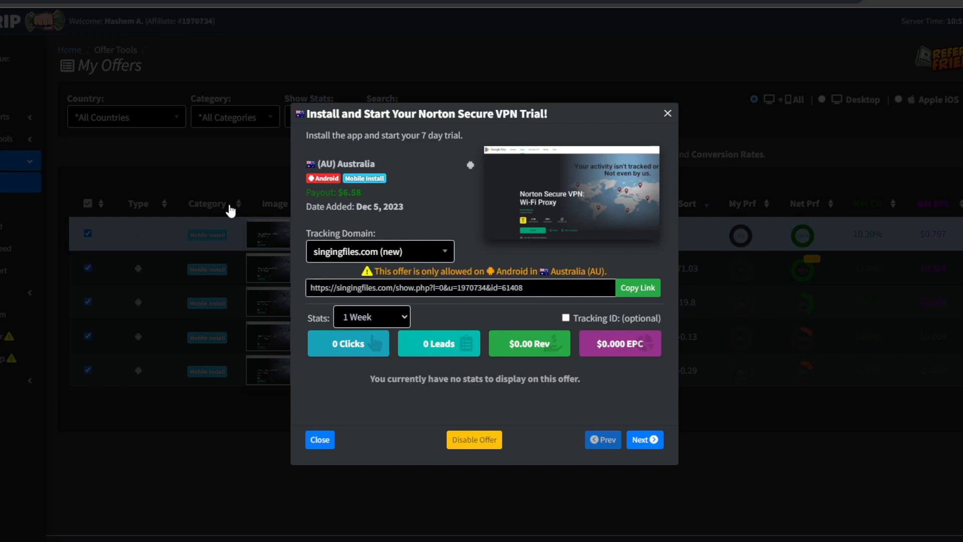
{"action": "left_click", "coordinate": [231, 210]}
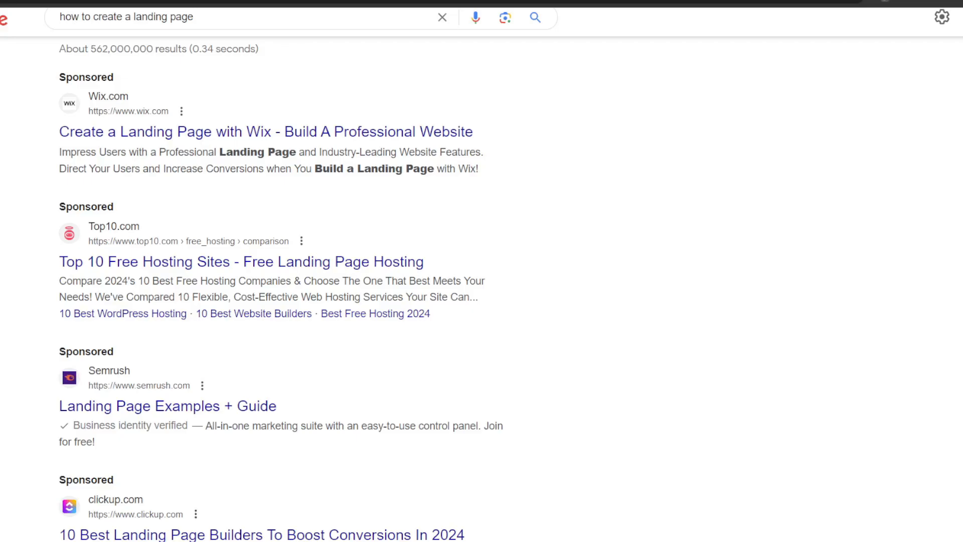
{"action": "scroll", "coordinate": [750, 538], "scroll_direction": "up", "scroll_amount": 3}
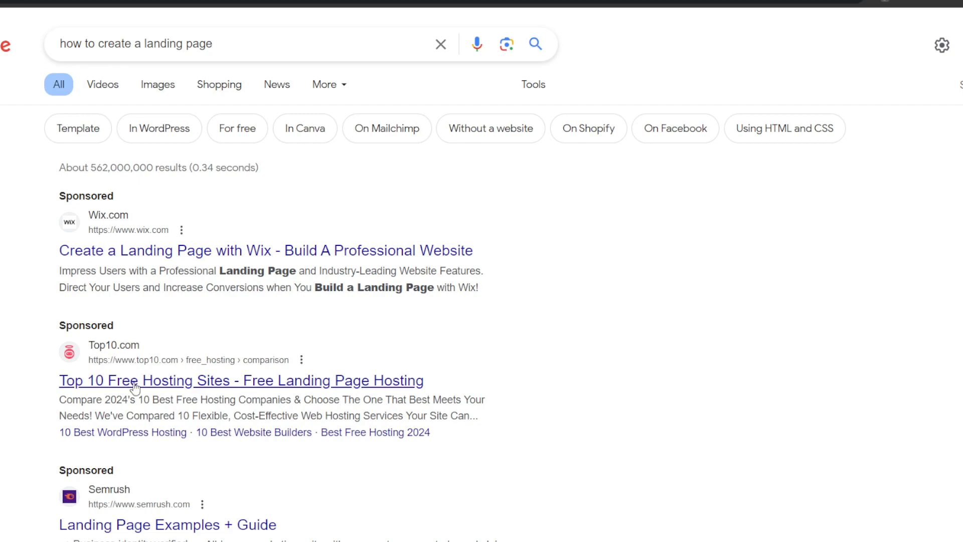
{"action": "scroll", "coordinate": [100, 527], "scroll_direction": "down", "scroll_amount": 15}
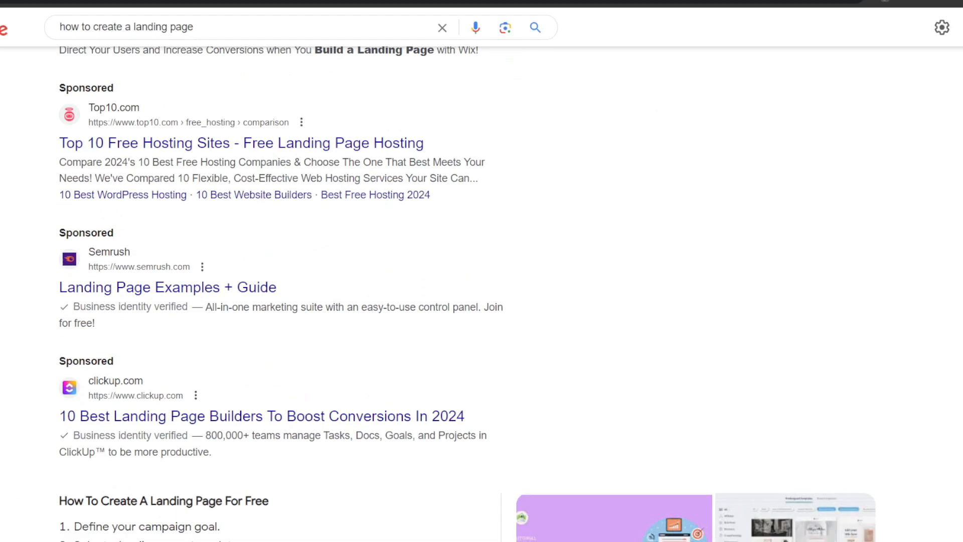
{"action": "scroll", "coordinate": [482, 296], "scroll_direction": "down", "scroll_amount": 1}
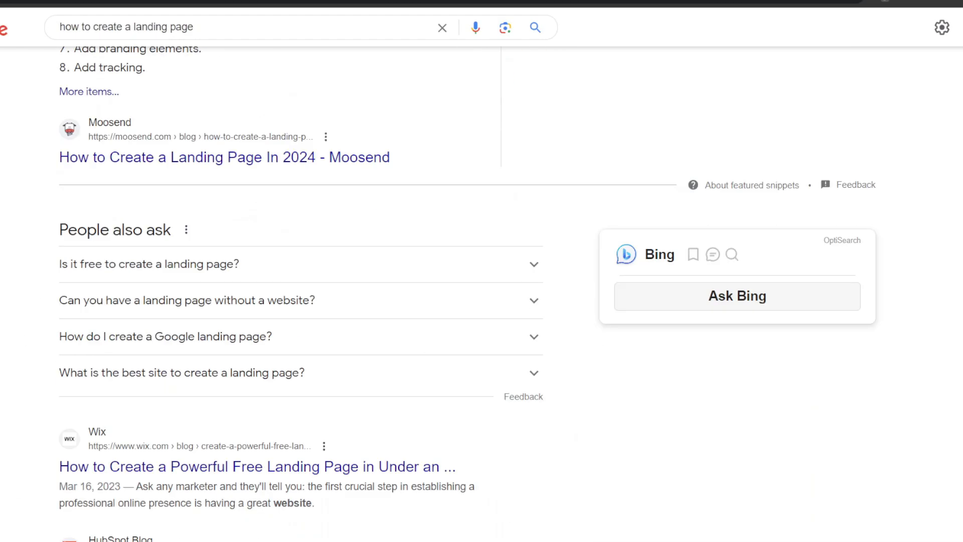
{"action": "scroll", "coordinate": [481, 296], "scroll_direction": "up", "scroll_amount": 20}
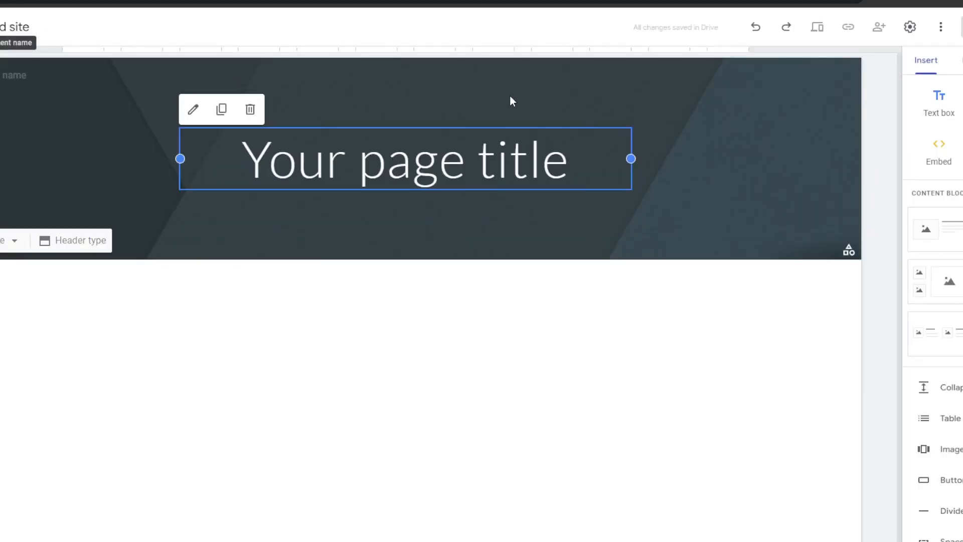
Switch to Google Sites and rename the untitled site with a name ending in "n Trial".
{"action": "scroll", "coordinate": [374, 356], "scroll_direction": "down", "scroll_amount": 1}
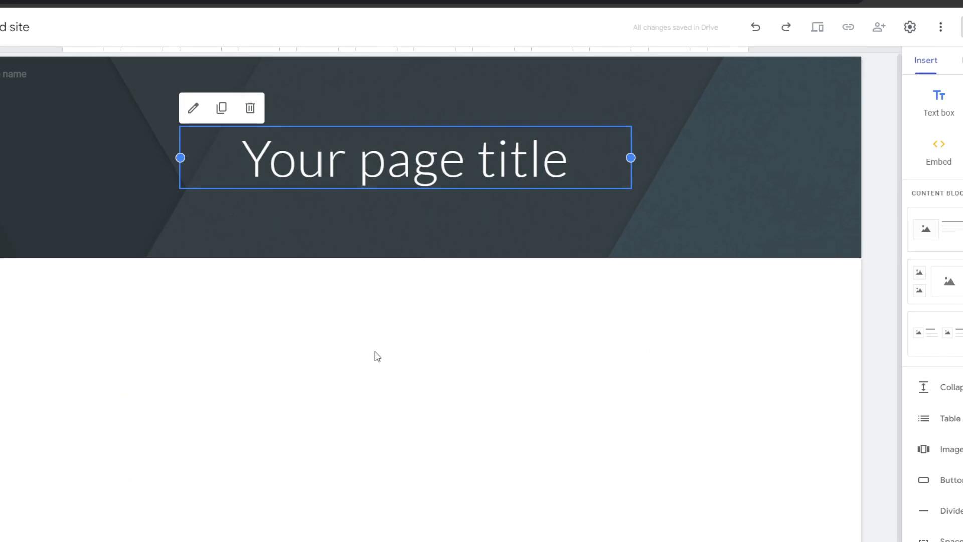
{"action": "scroll", "coordinate": [266, 344], "scroll_direction": "up", "scroll_amount": 1}
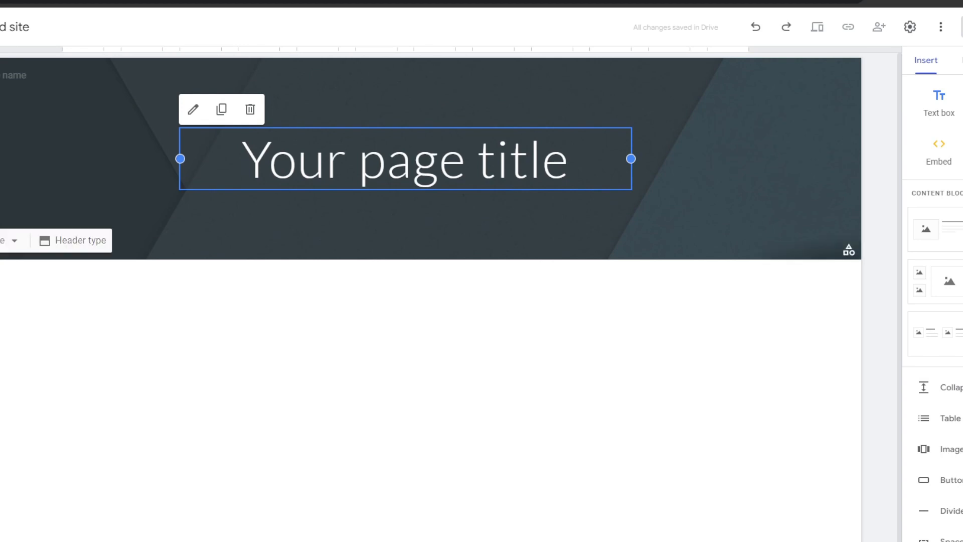
{"action": "left_click", "coordinate": [110, 161]}
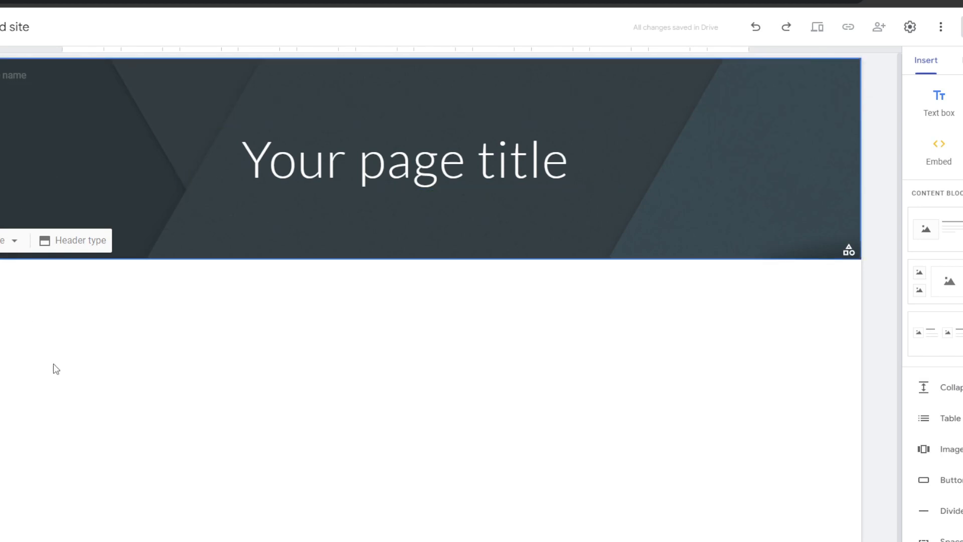
{"action": "left_click", "coordinate": [10, 26]}
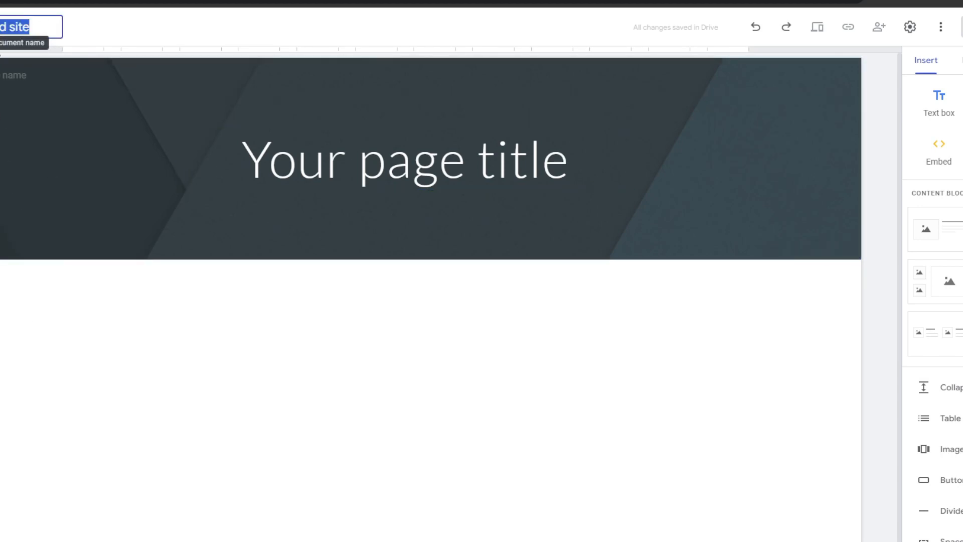
{"action": "type", "text": "n Trial"}
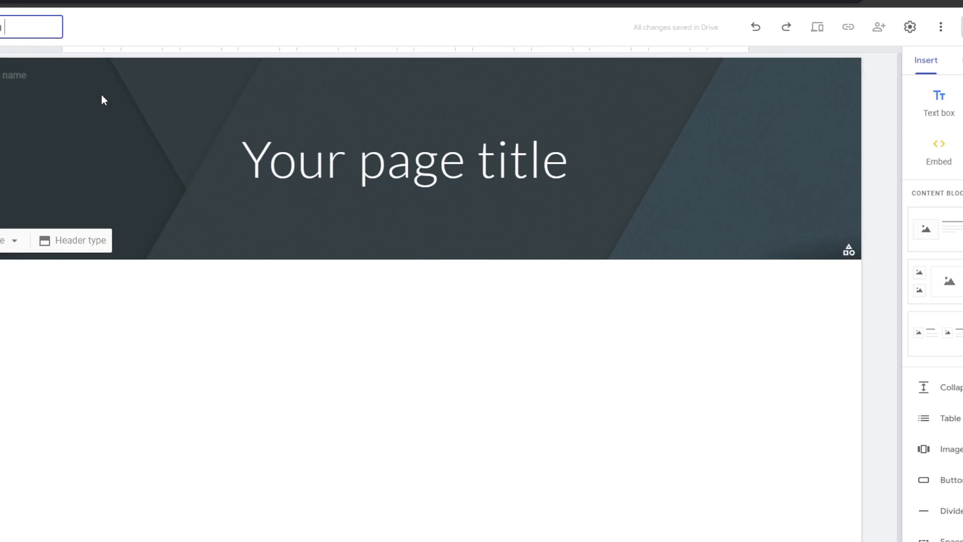
{"action": "key", "text": "Return"}
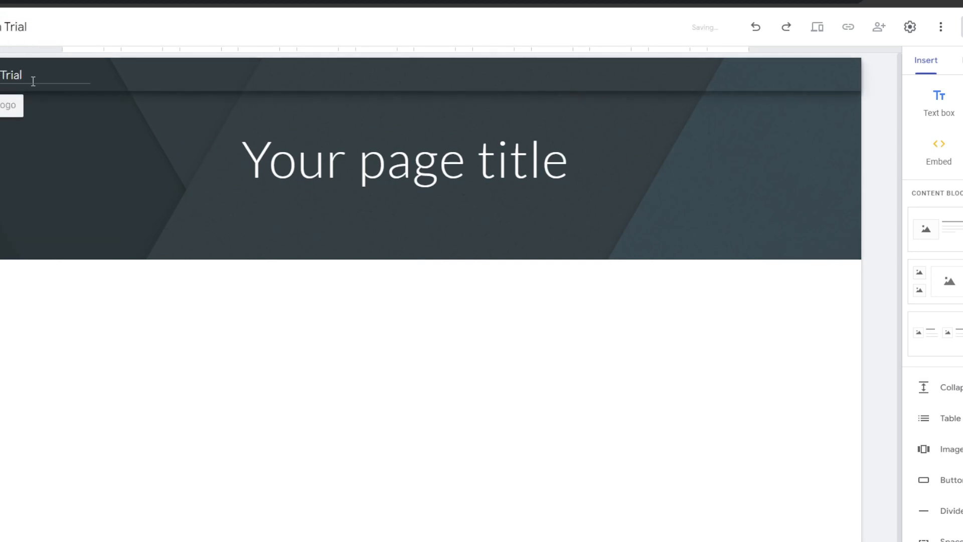
Replace the placeholder page title in the header with "Free trial Norton VPN".
{"action": "triple_click", "coordinate": [330, 147]}
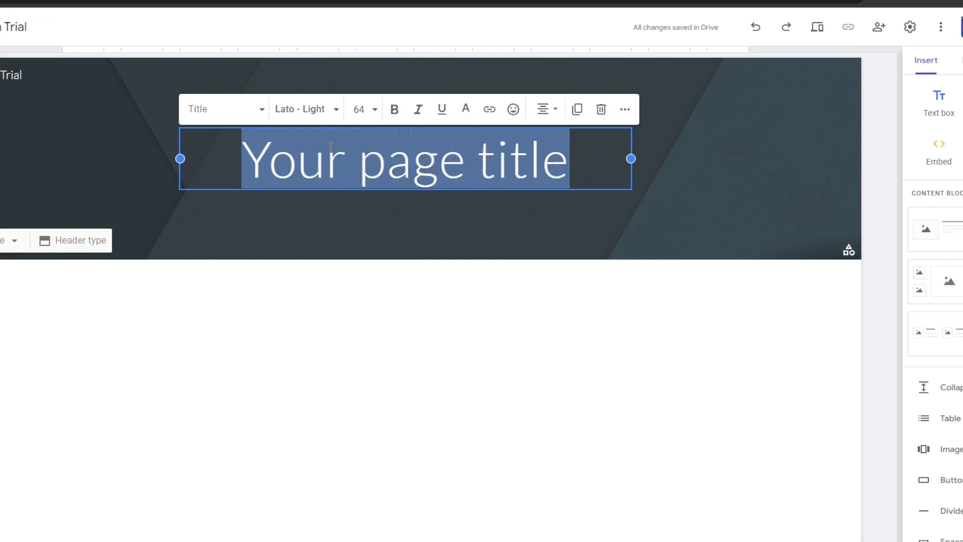
{"action": "type", "text": "F"}
{"action": "key", "text": "BackSpace"}
{"action": "type", "text": "Free trial "}
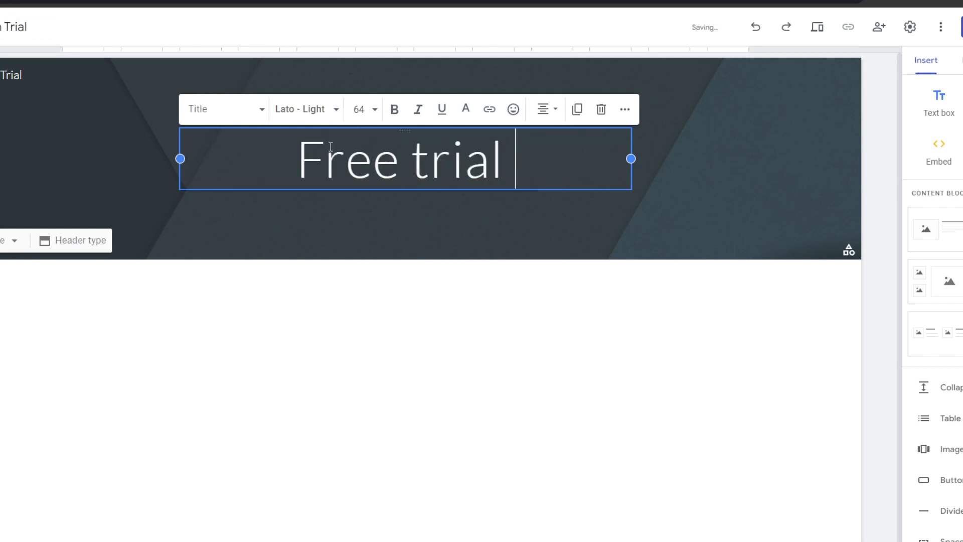
{"action": "type", "text": "Norton VPN"}
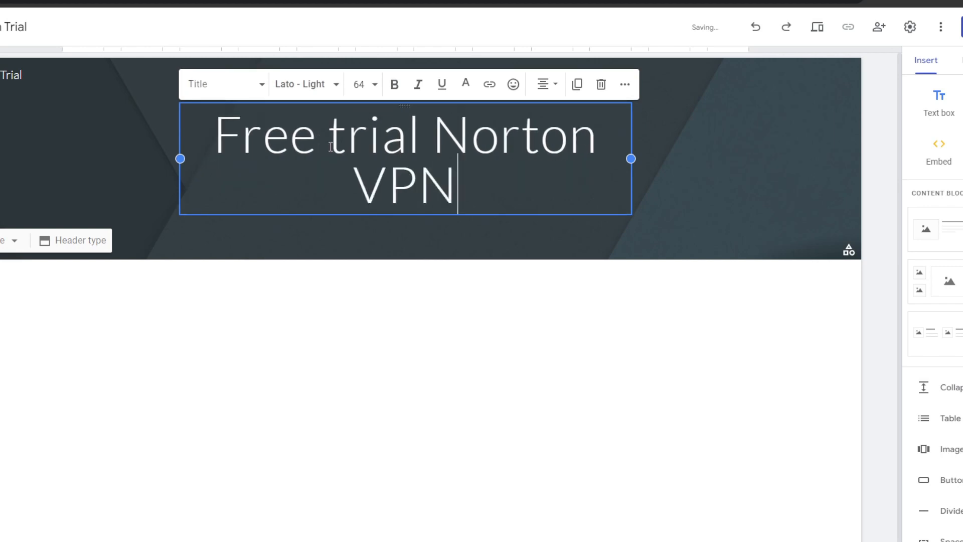
Try to widen and reposition the title text box in the header.
{"action": "left_click_drag", "start_coordinate": [632, 158], "coordinate": [707, 157]}
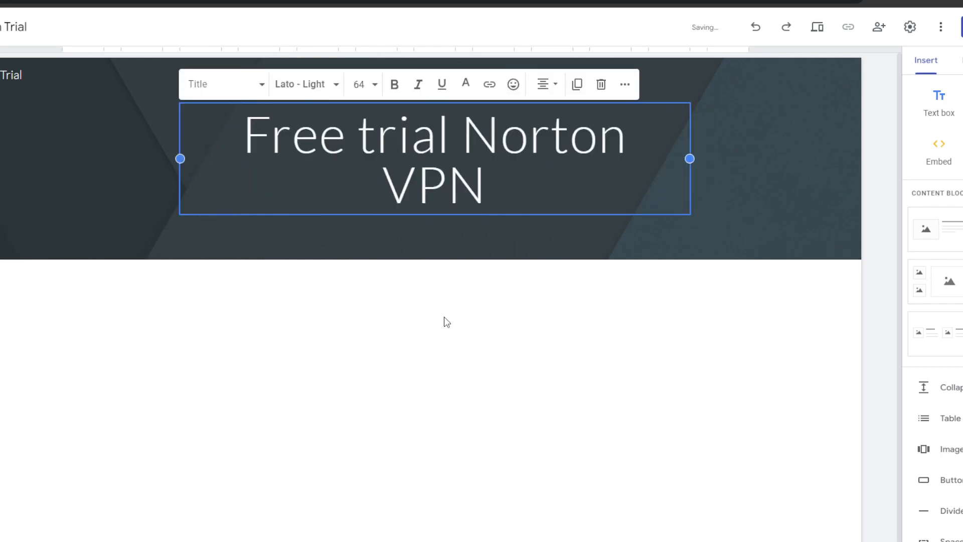
{"action": "key", "text": "shift+Left"}
{"action": "left_click", "coordinate": [370, 306]}
{"action": "left_click", "coordinate": [411, 133]}
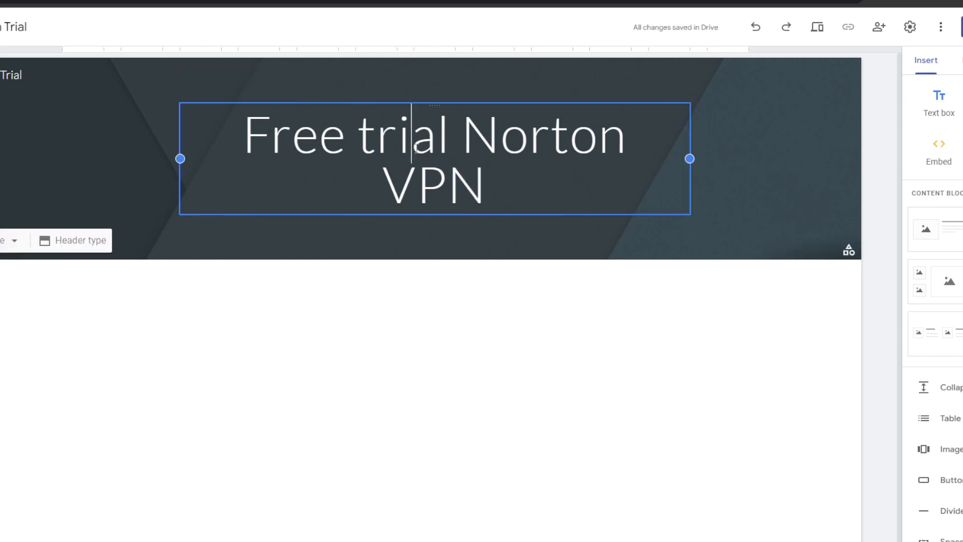
{"action": "left_click_drag", "start_coordinate": [436, 105], "coordinate": [430, 105]}
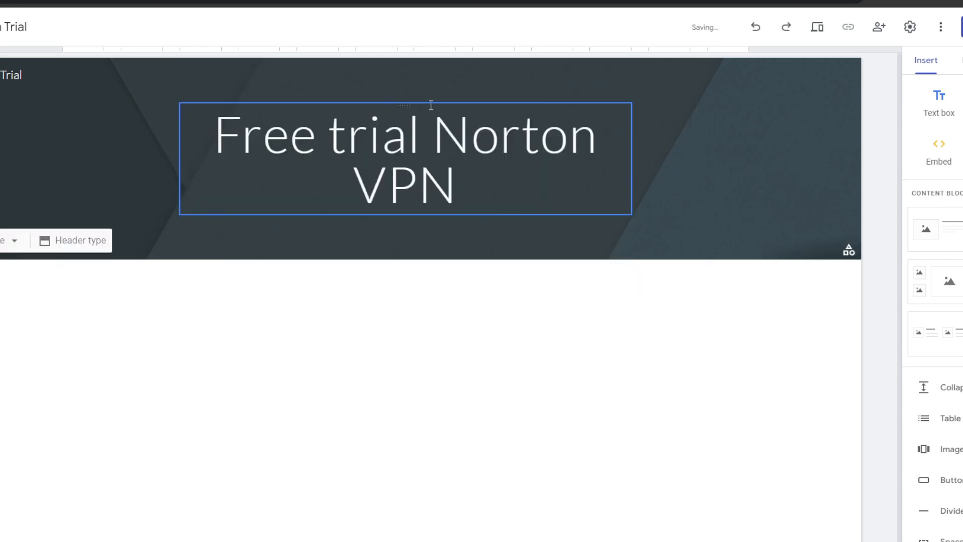
{"action": "left_click", "coordinate": [398, 326]}
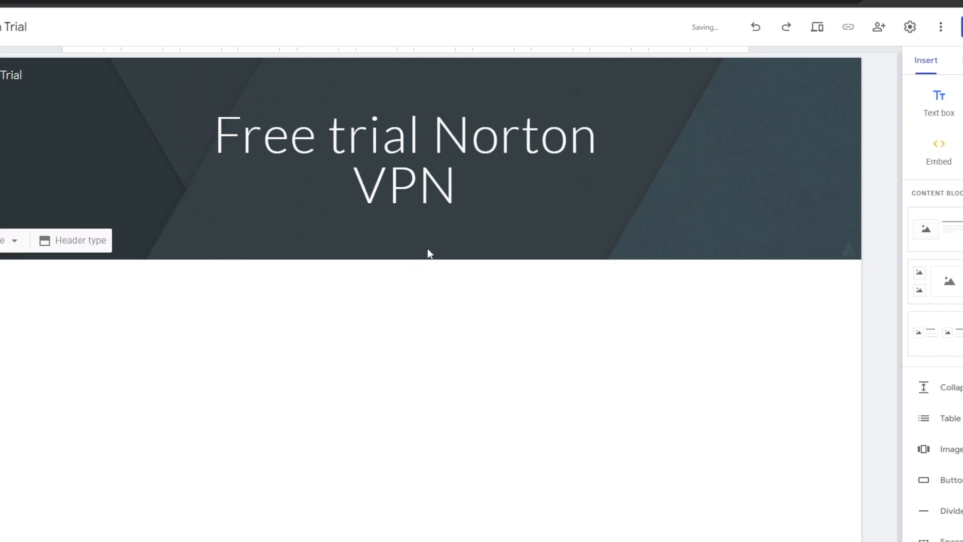
Change the site's theme to the Google-made one whose name starts with "Ari".
{"action": "double_click", "coordinate": [705, 200]}
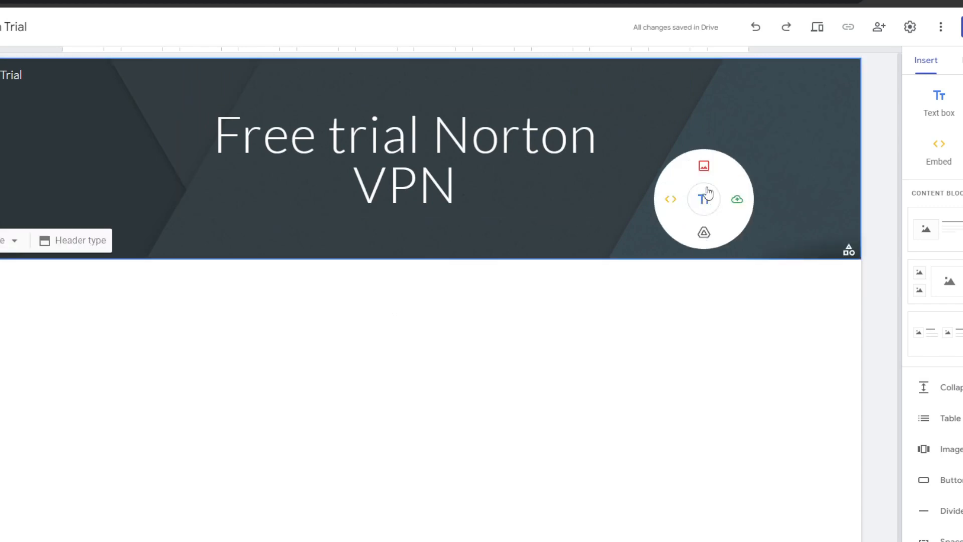
{"action": "left_click", "coordinate": [855, 247]}
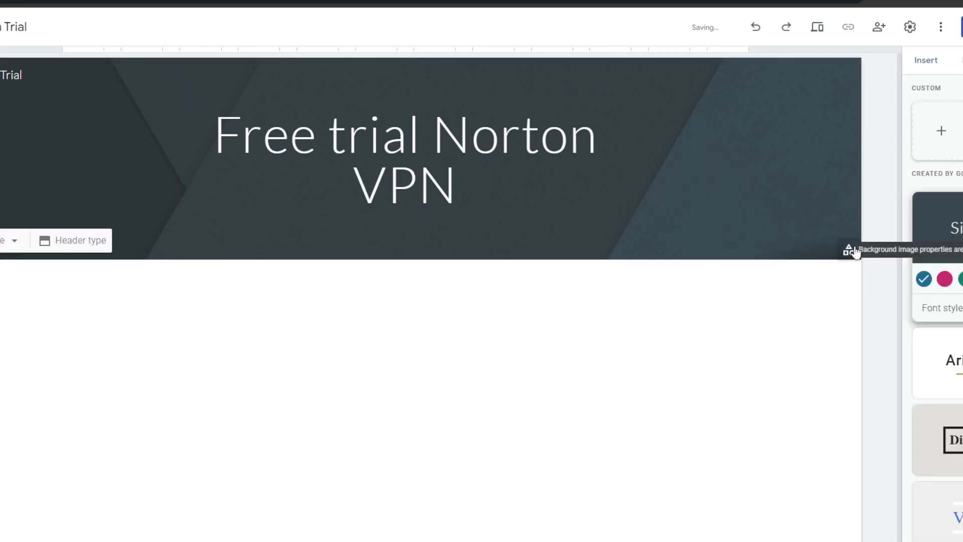
{"action": "left_click", "coordinate": [948, 360]}
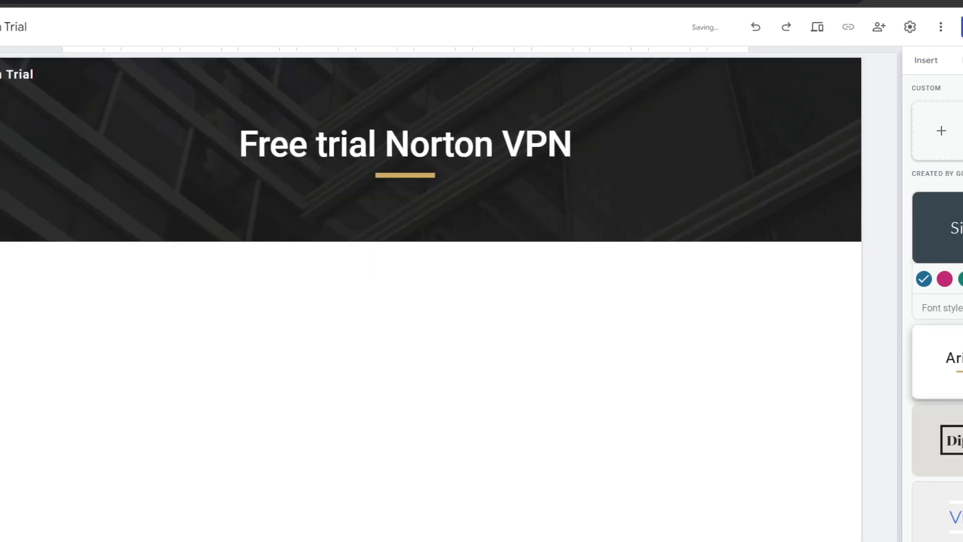
{"action": "scroll", "coordinate": [953, 272], "scroll_direction": "down", "scroll_amount": 2}
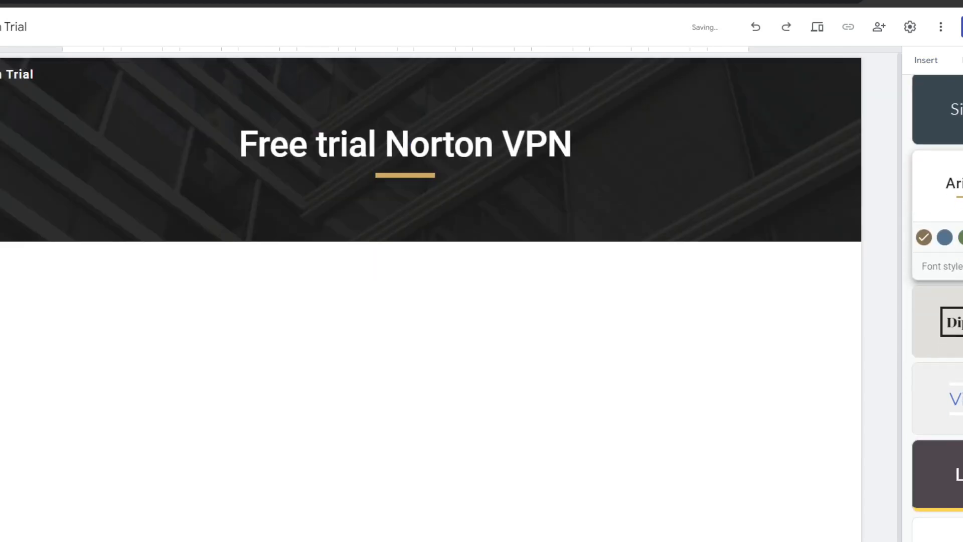
Try the Google-made themes starting with "Vi", "L" and "Si" on the page and return to the "Ari" theme.
{"action": "left_click", "coordinate": [945, 399]}
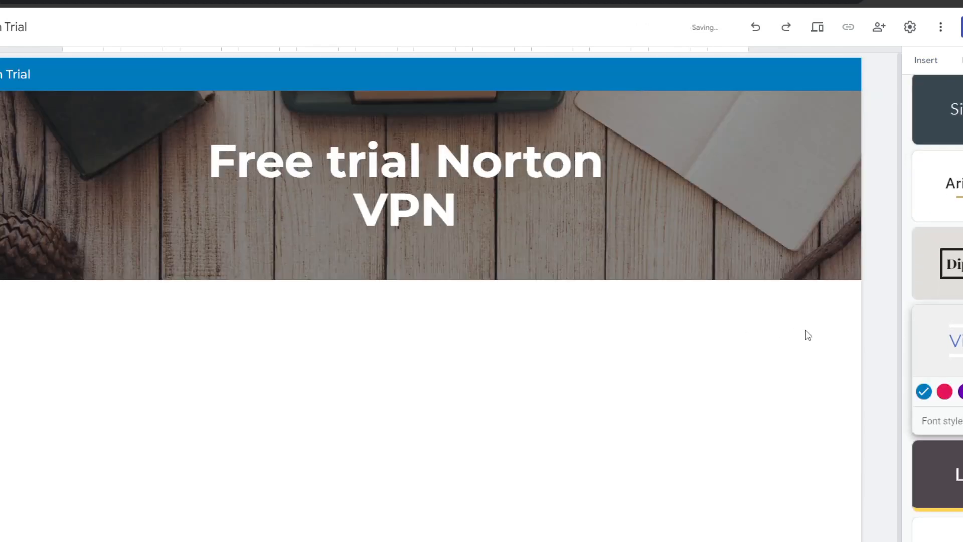
{"action": "scroll", "coordinate": [938, 351], "scroll_direction": "down", "scroll_amount": 1}
{"action": "left_click", "coordinate": [948, 447]}
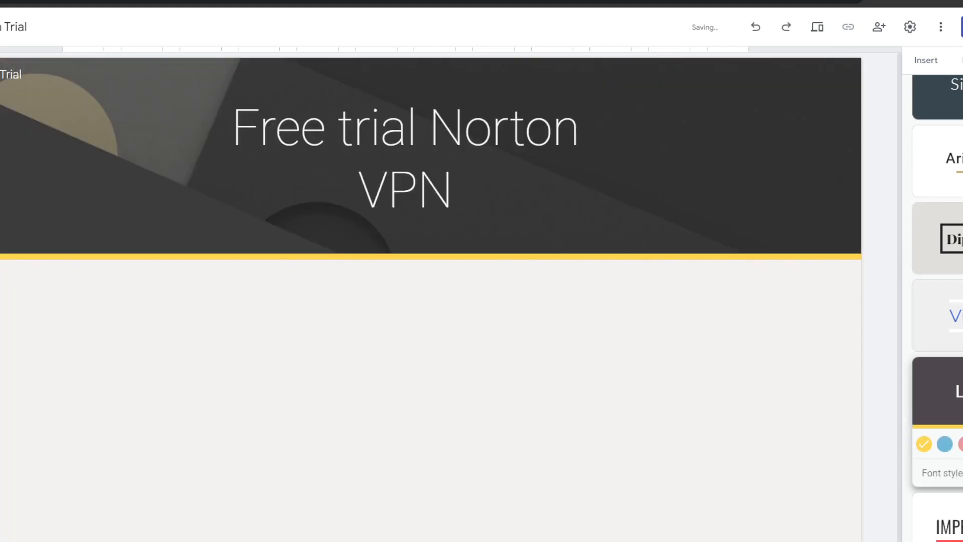
{"action": "scroll", "coordinate": [937, 301], "scroll_direction": "up", "scroll_amount": 3}
{"action": "left_click", "coordinate": [943, 228]}
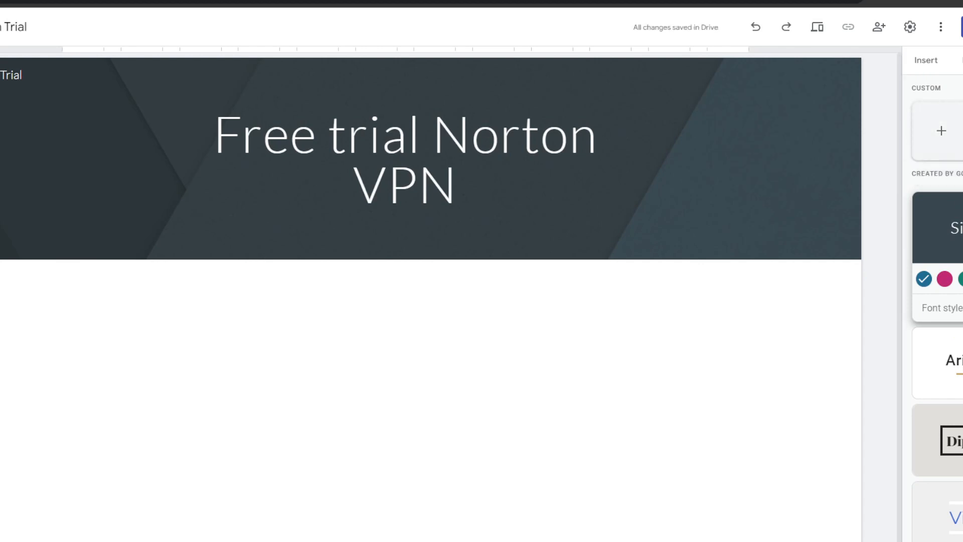
{"action": "scroll", "coordinate": [936, 311], "scroll_direction": "down", "scroll_amount": 1}
{"action": "left_click", "coordinate": [943, 301]}
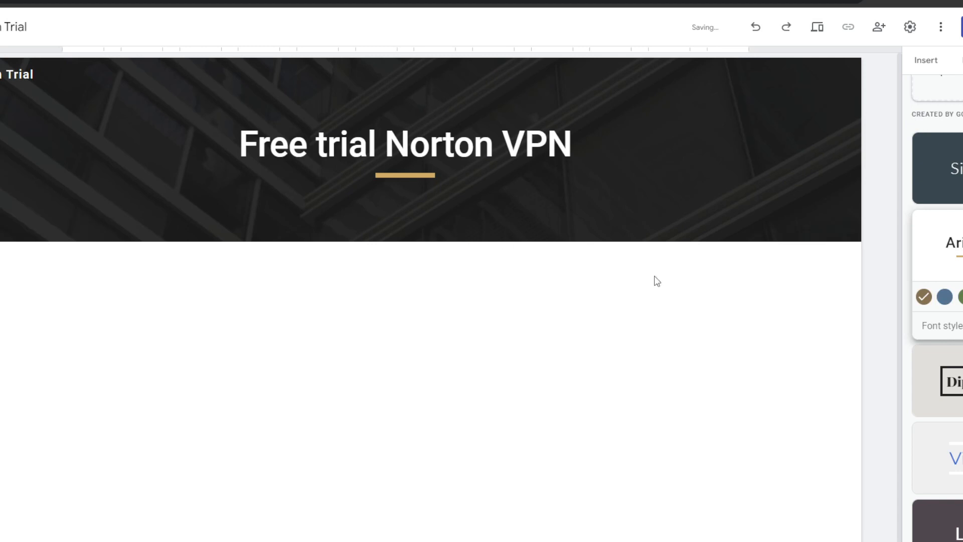
Set the "Ari" theme's accent colour to teal and its font style to Classic.
{"action": "left_click", "coordinate": [944, 297]}
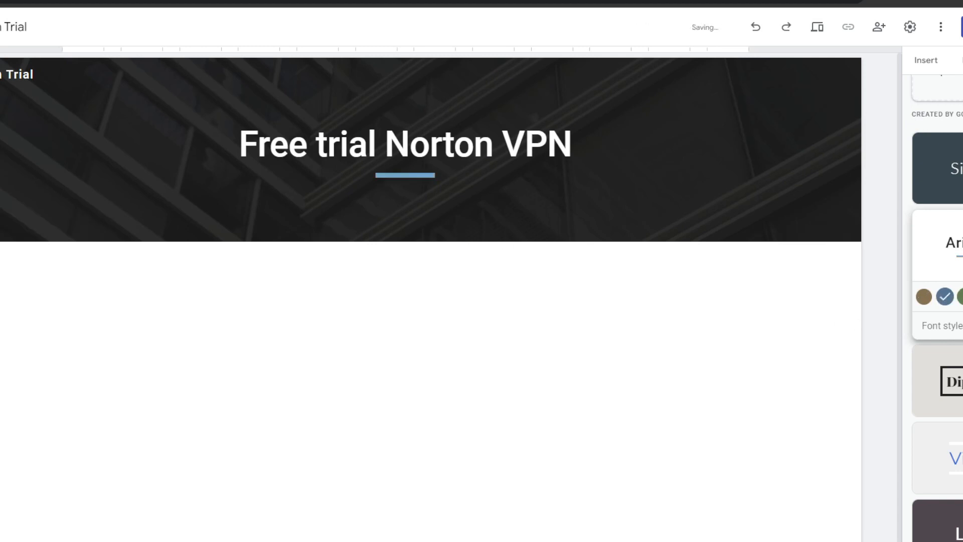
{"action": "left_click", "coordinate": [961, 297]}
{"action": "left_click", "coordinate": [962, 296]}
{"action": "left_click", "coordinate": [941, 326]}
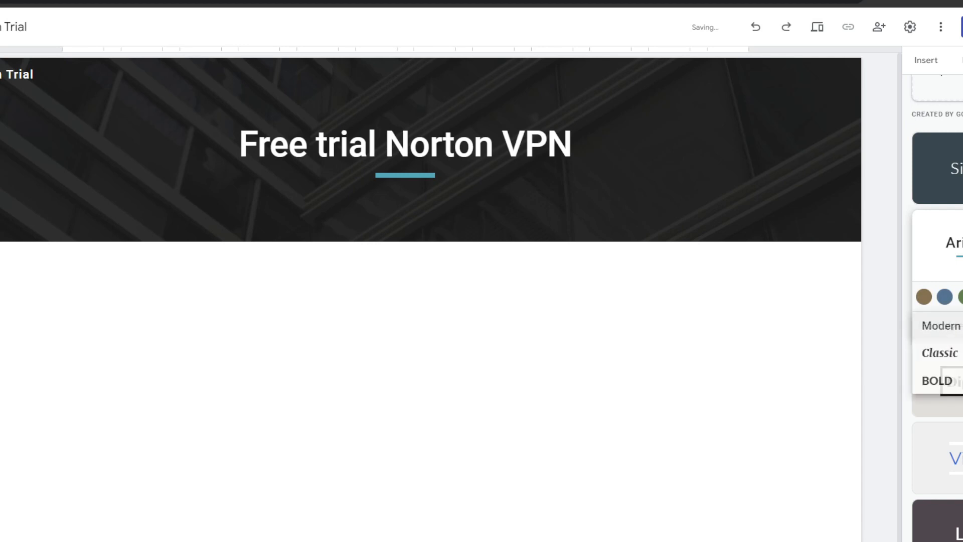
{"action": "left_click", "coordinate": [938, 351]}
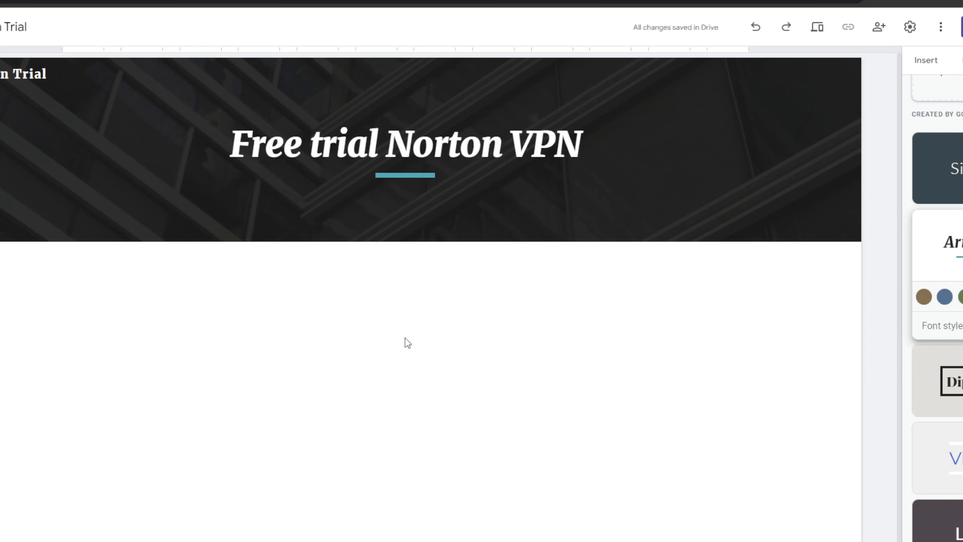
{"action": "scroll", "coordinate": [943, 301], "scroll_direction": "up", "scroll_amount": 2}
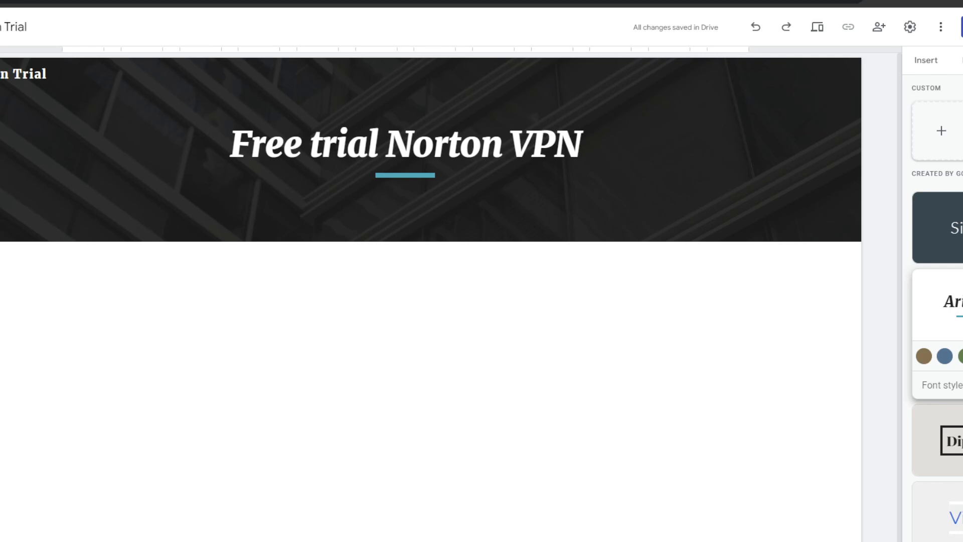
Insert an empty text box in the page body directly below the header.
{"action": "double_click", "coordinate": [112, 271]}
{"action": "left_click", "coordinate": [112, 272]}
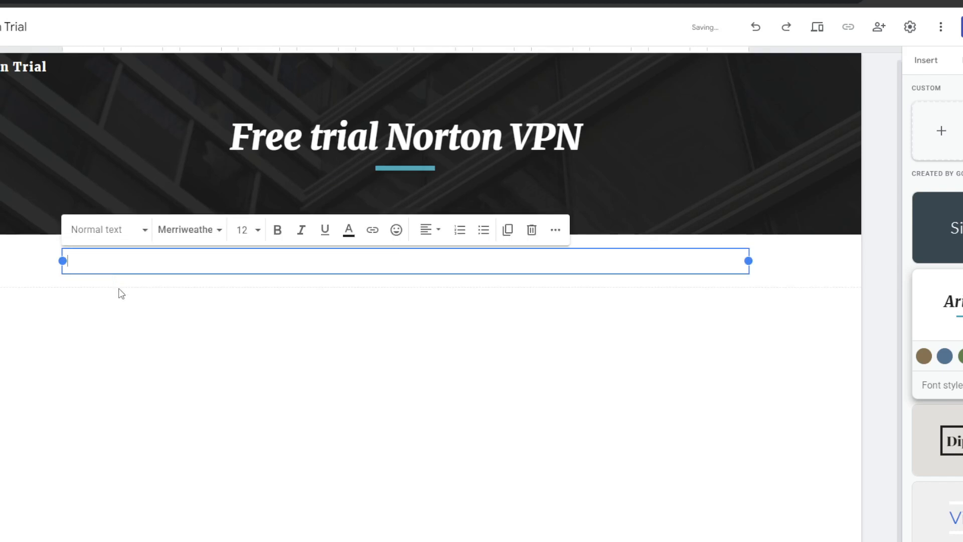
{"action": "left_click", "coordinate": [99, 263]}
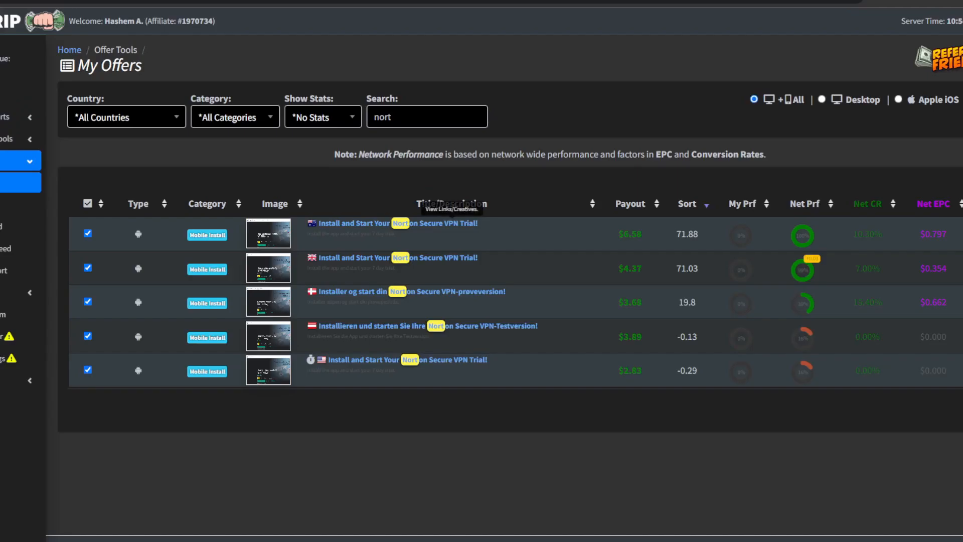
Open the Australian Norton Secure VPN trial offer in CPAGrip and test its tracking link in another browser tab.
{"action": "left_click", "coordinate": [444, 222]}
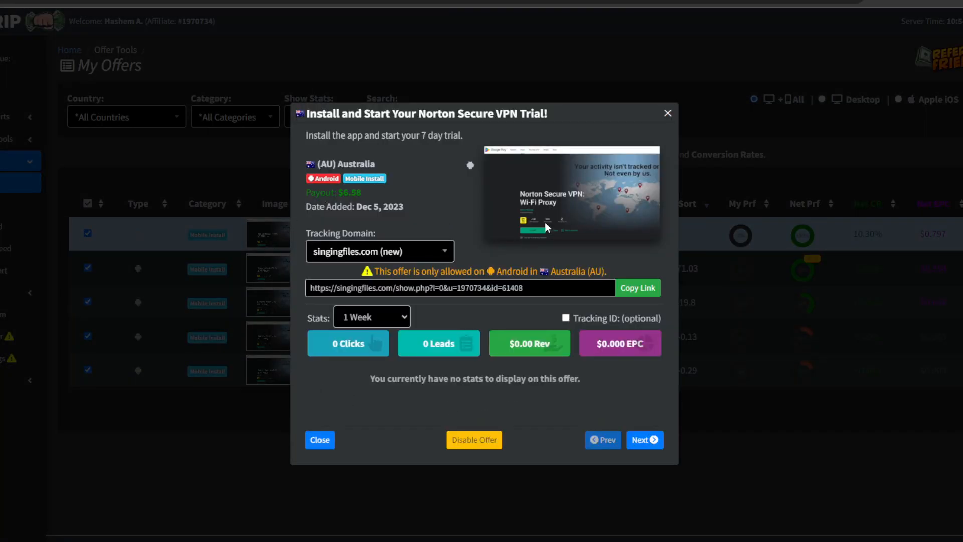
{"action": "left_click", "coordinate": [637, 288]}
{"action": "key", "text": "ctrl+Tab"}
{"action": "left_click", "coordinate": [176, 2]}
{"action": "key", "text": "ctrl+v"}
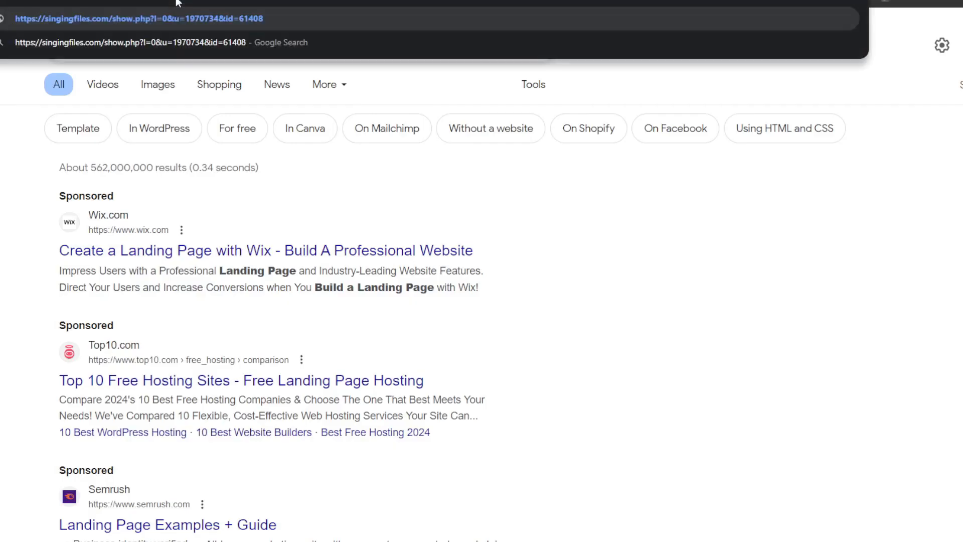
{"action": "key", "text": "Return"}
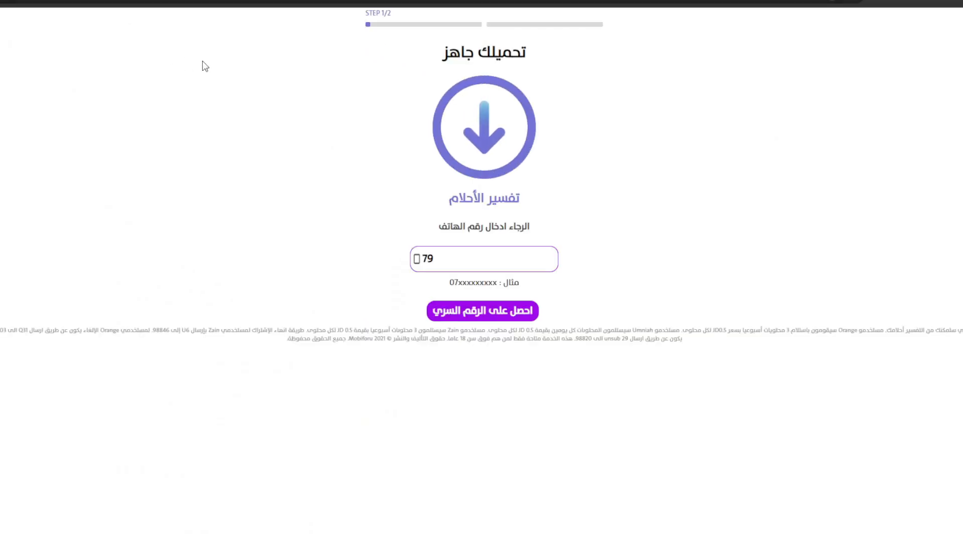
Copy the offer's description "Install the app and start your 7 day trial." from CPAGrip into the Google Sites text box.
{"action": "key", "text": "ctrl+shift+Tab"}
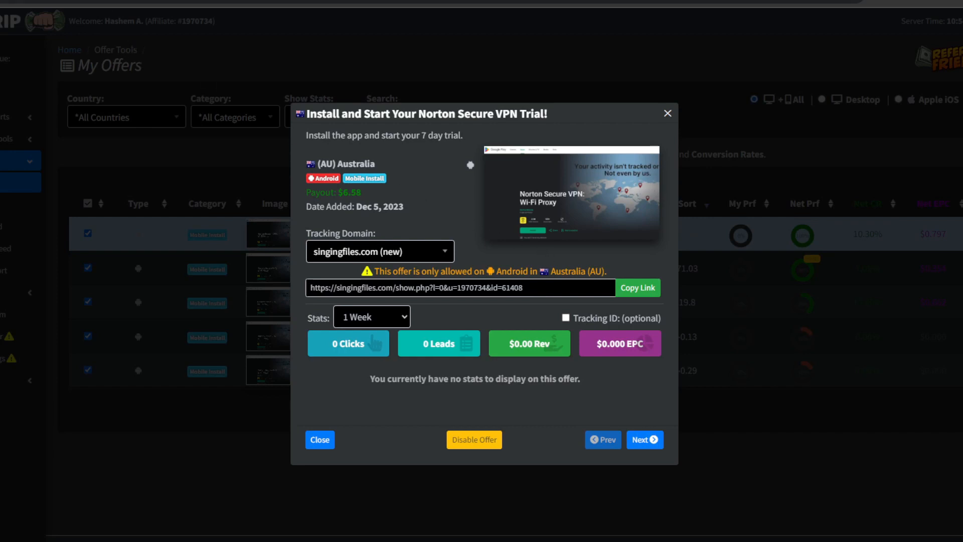
{"action": "triple_click", "coordinate": [377, 133]}
{"action": "left_click", "coordinate": [254, 4]}
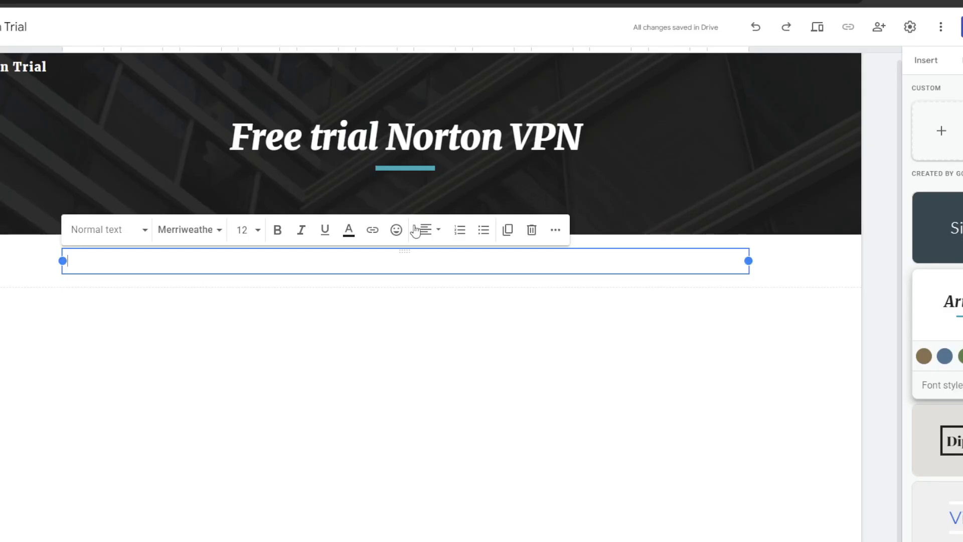
{"action": "key", "text": "ctrl+v"}
{"action": "left_click", "coordinate": [285, 358]}
{"action": "left_click", "coordinate": [231, 269]}
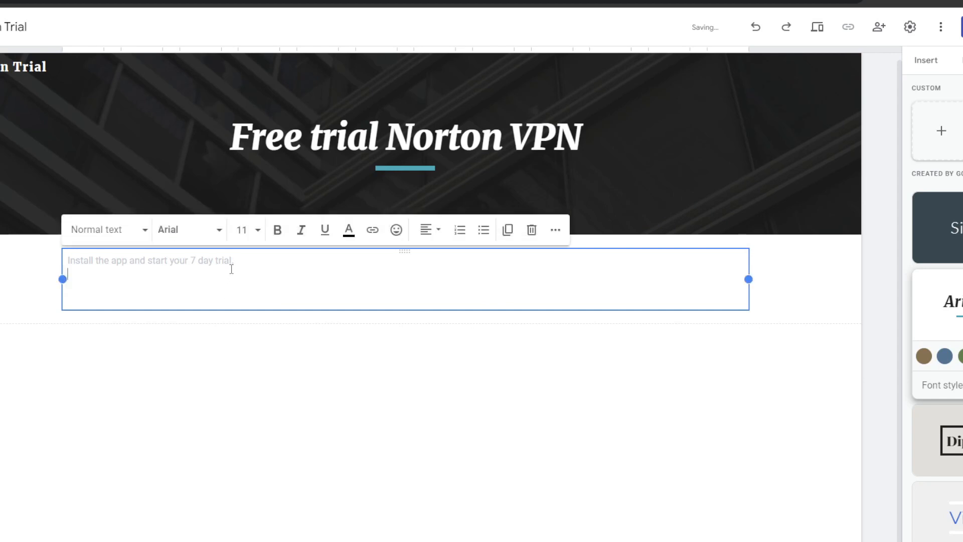
Colour the pasted description line cyan and make it bold.
{"action": "left_click", "coordinate": [201, 240]}
{"action": "left_click", "coordinate": [278, 229]}
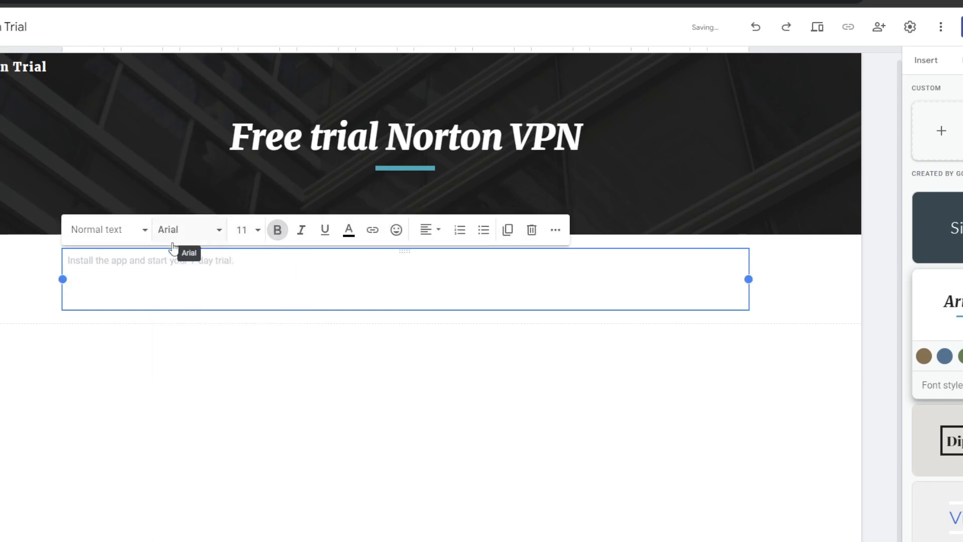
{"action": "double_click", "coordinate": [181, 262]}
{"action": "triple_click", "coordinate": [182, 266]}
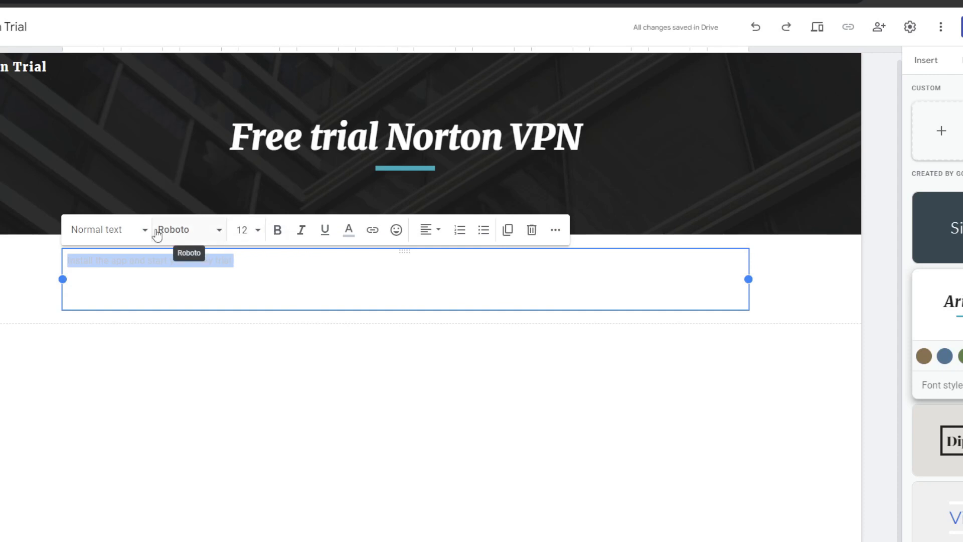
{"action": "left_click", "coordinate": [348, 229]}
{"action": "left_click", "coordinate": [390, 277]}
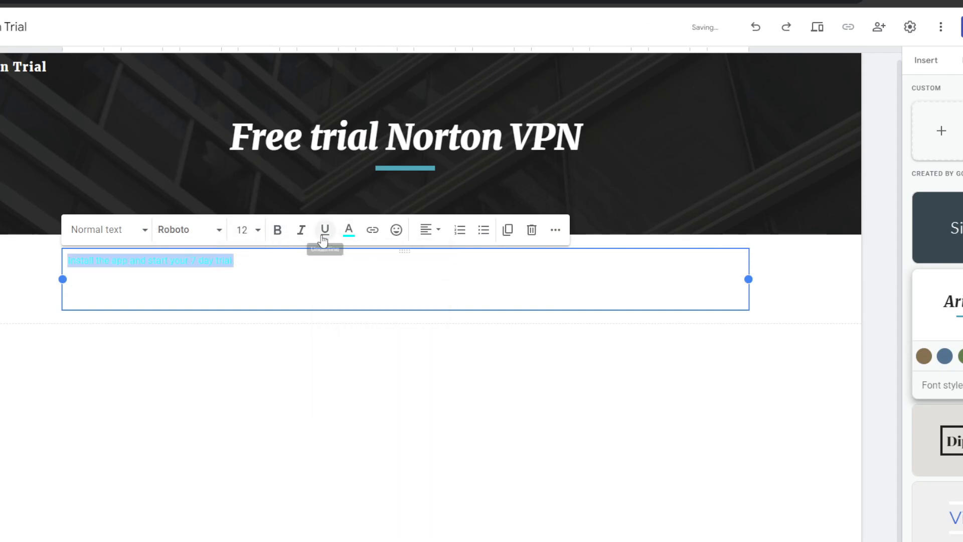
{"action": "left_click", "coordinate": [277, 231]}
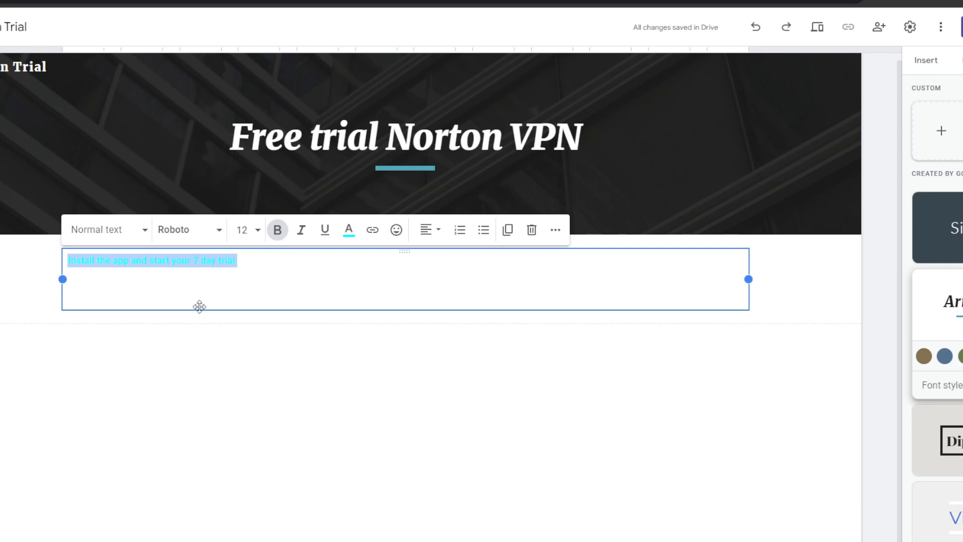
Set the description line's text colour to black (#000000).
{"action": "left_click", "coordinate": [349, 229]}
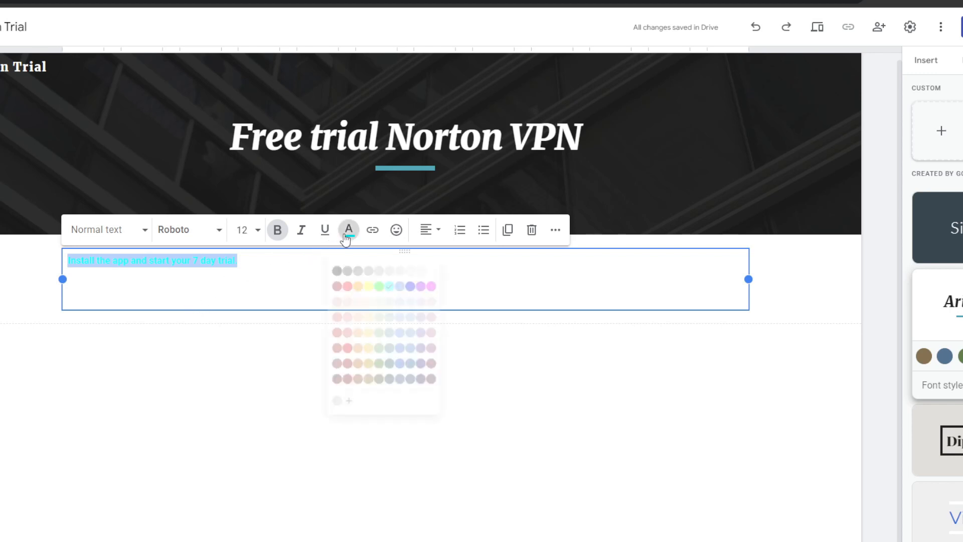
{"action": "left_click", "coordinate": [327, 255]}
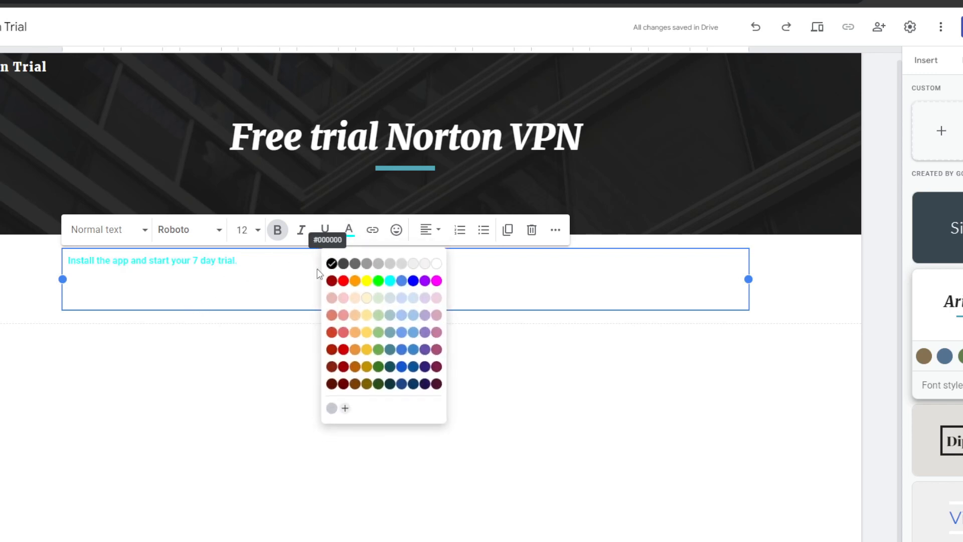
{"action": "left_click", "coordinate": [174, 353]}
{"action": "left_click", "coordinate": [91, 287]}
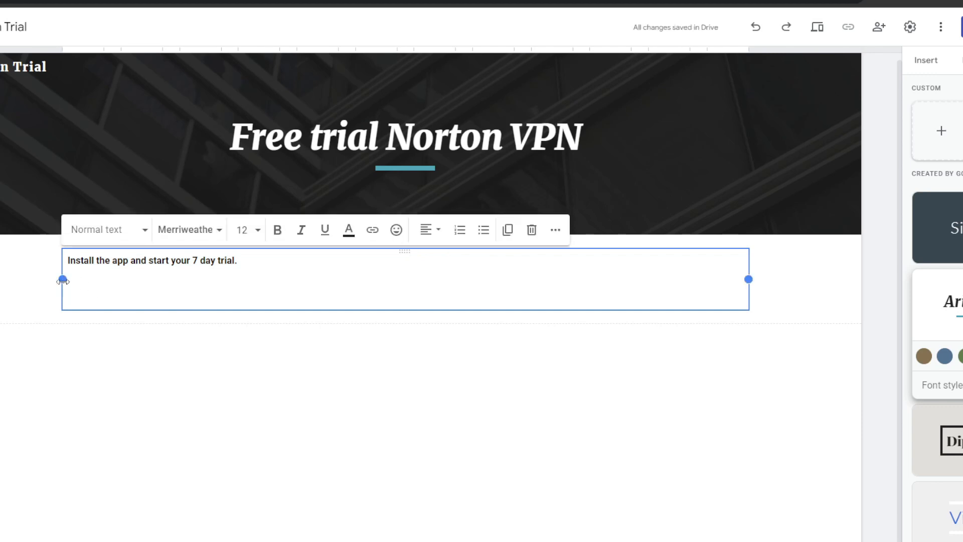
{"action": "left_click_drag", "start_coordinate": [63, 281], "coordinate": [0, 296]}
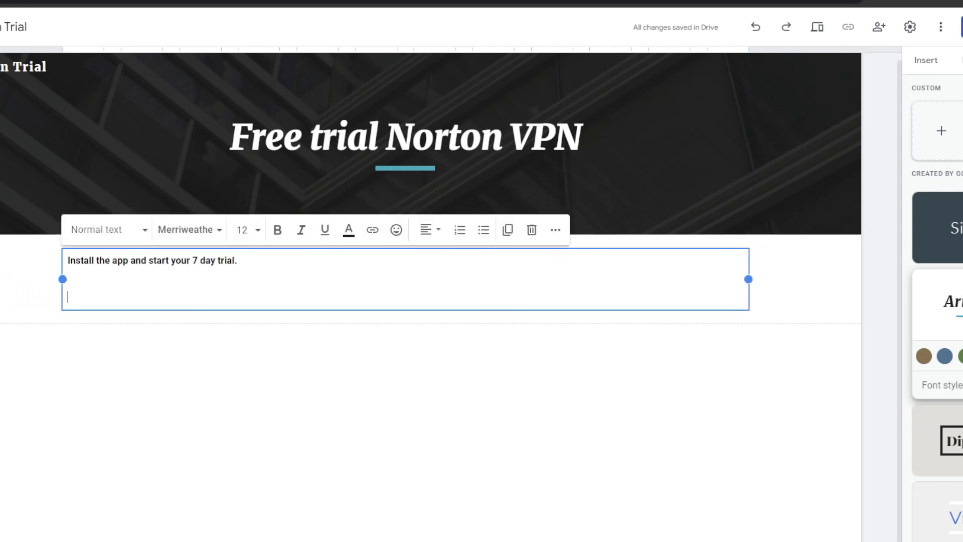
{"action": "left_click", "coordinate": [62, 353]}
{"action": "key", "text": "ctrl+v"}
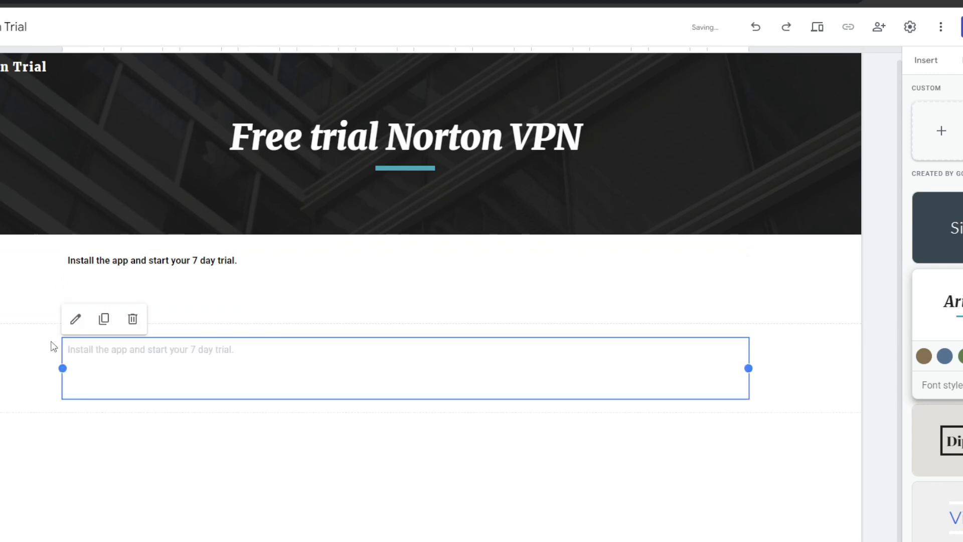
{"action": "key", "text": "ctrl+z"}
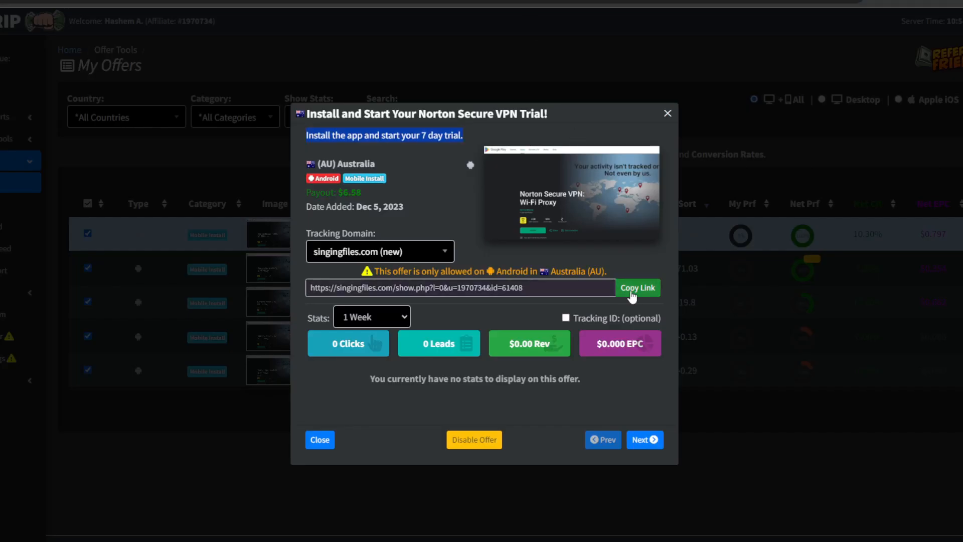
Copy the Norton offer's tracking link from CPAGrip and add an image-and-text content block below the description in Google Sites.
{"action": "left_click", "coordinate": [639, 283]}
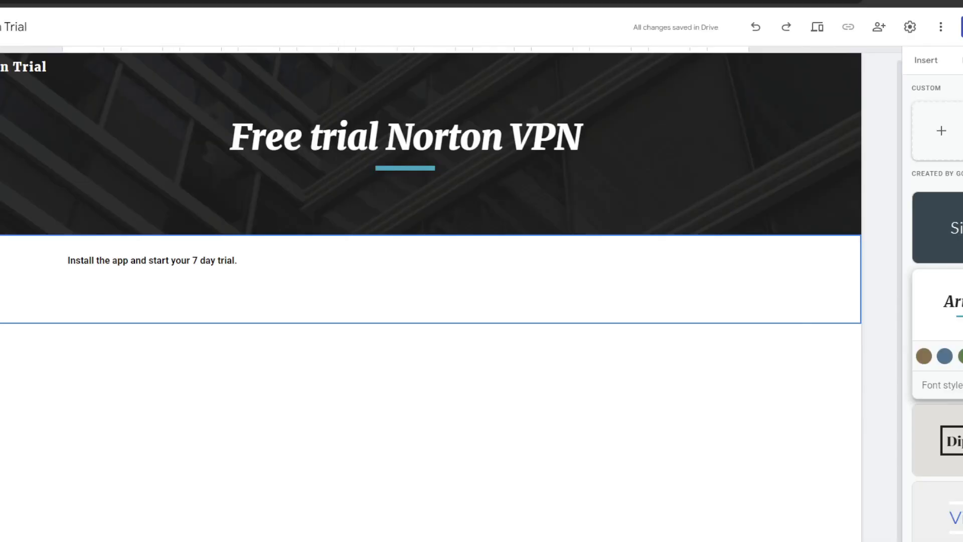
{"action": "left_click", "coordinate": [926, 61]}
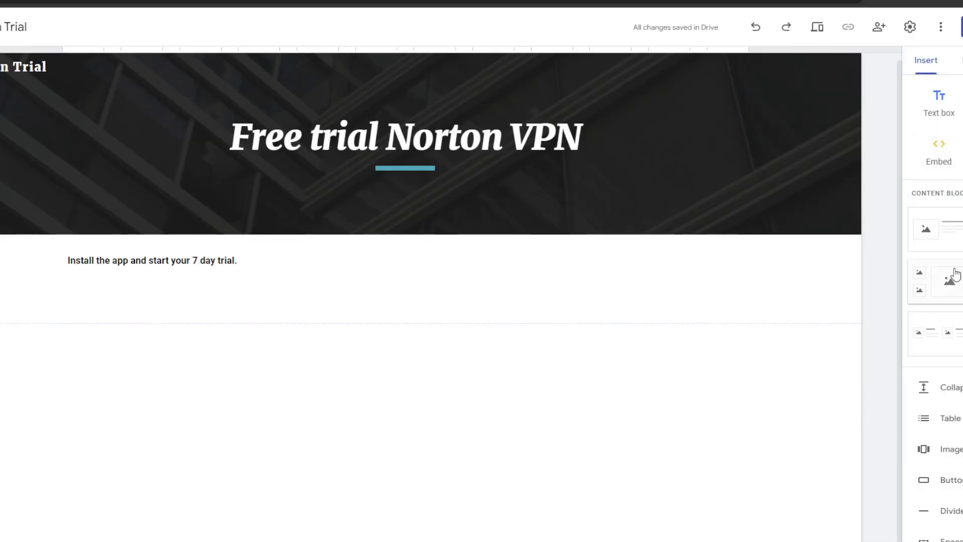
{"action": "left_click", "coordinate": [936, 231]}
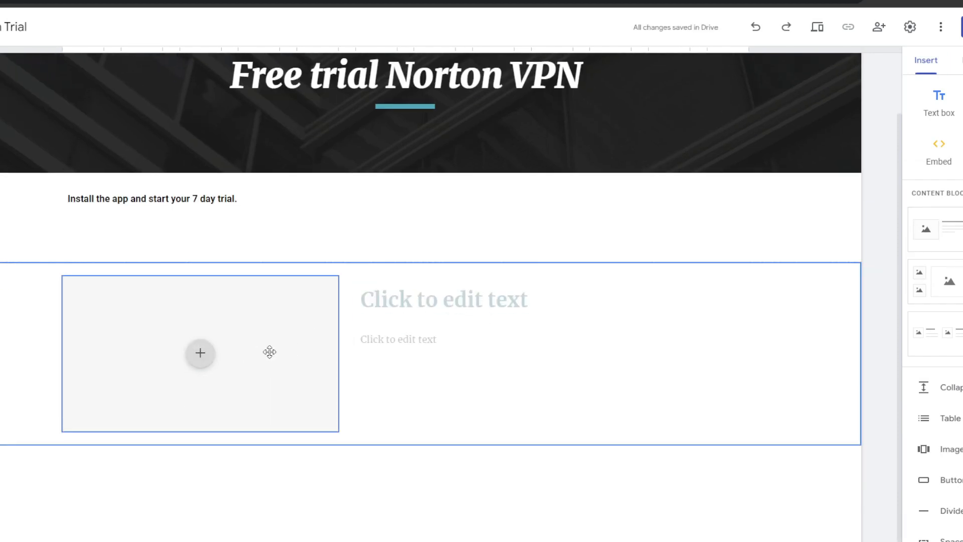
Examine the content sources and file type options of the new block's placeholder, keeping the type at Any content.
{"action": "left_click", "coordinate": [204, 365]}
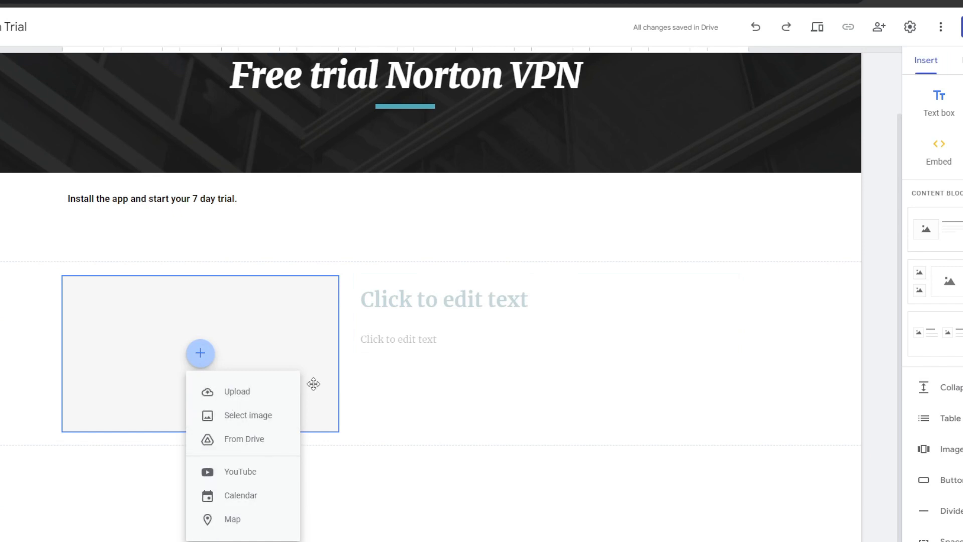
{"action": "left_click", "coordinate": [327, 364]}
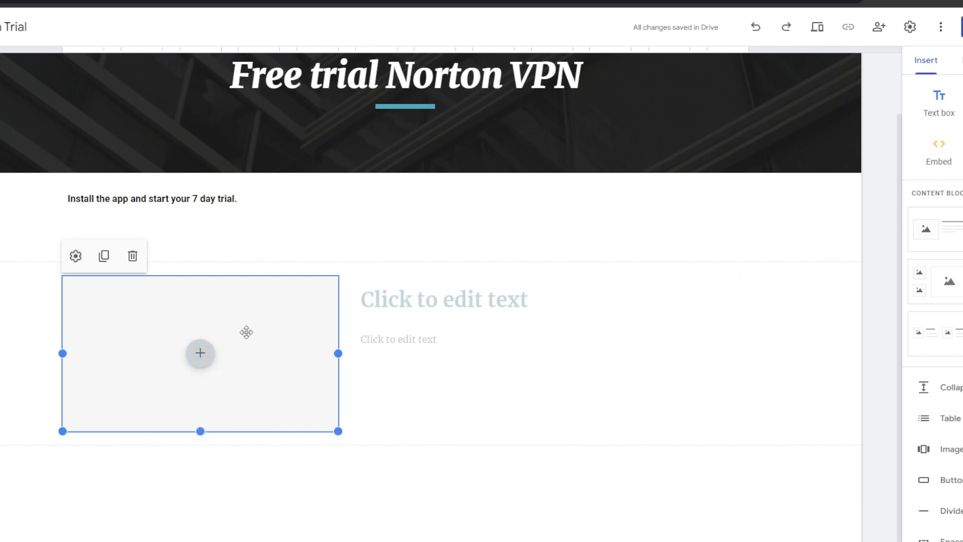
{"action": "left_click", "coordinate": [76, 258]}
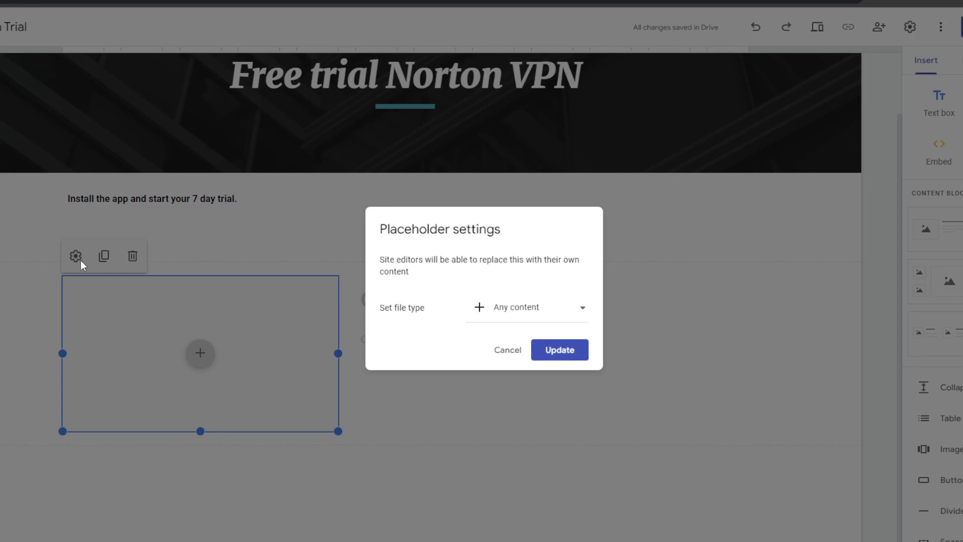
{"action": "left_click", "coordinate": [550, 309]}
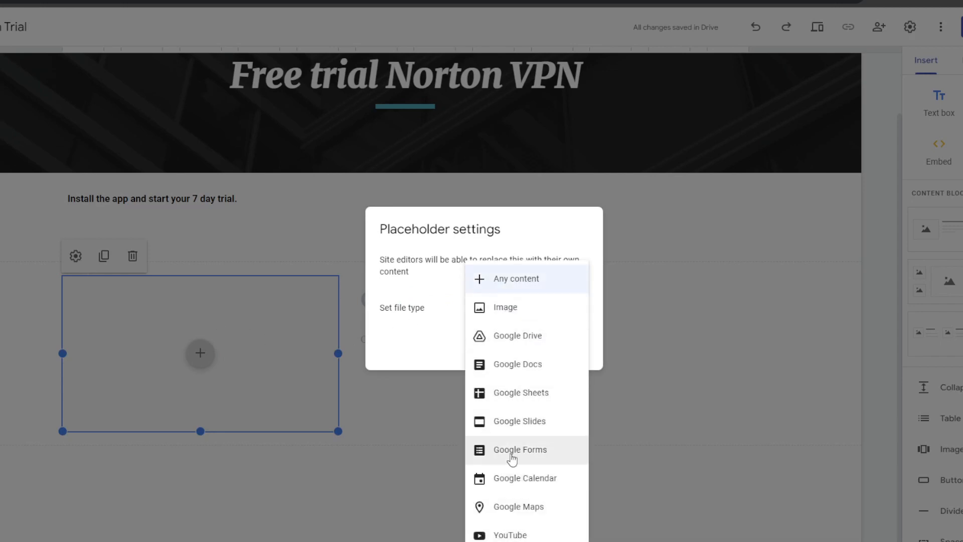
{"action": "left_click", "coordinate": [564, 285]}
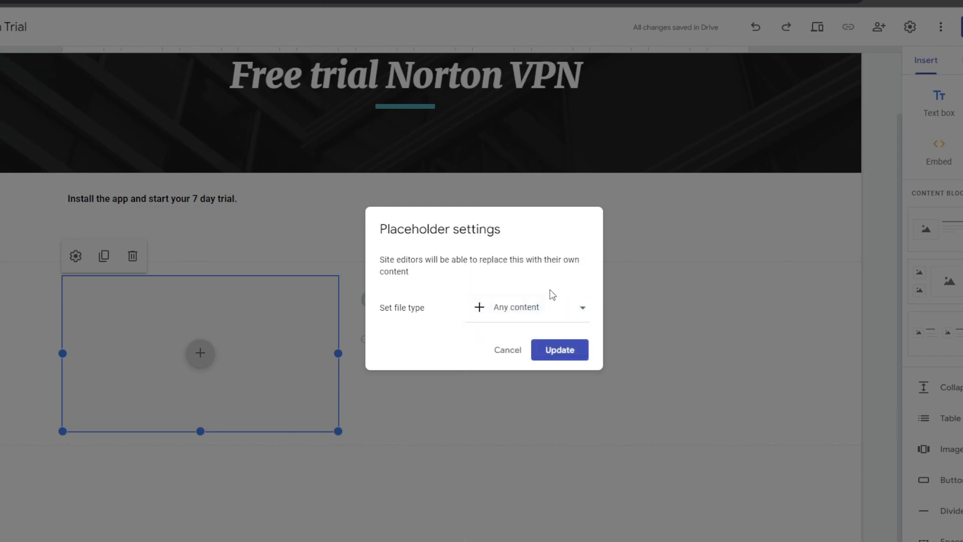
{"action": "left_click", "coordinate": [577, 357]}
Enter the copied singingfiles.com tracking link as the title text of the content block.
{"action": "left_click", "coordinate": [429, 316]}
{"action": "type", "text": "https://singingfiles.com/show.php?l=0&u=1970734&id=61408"}
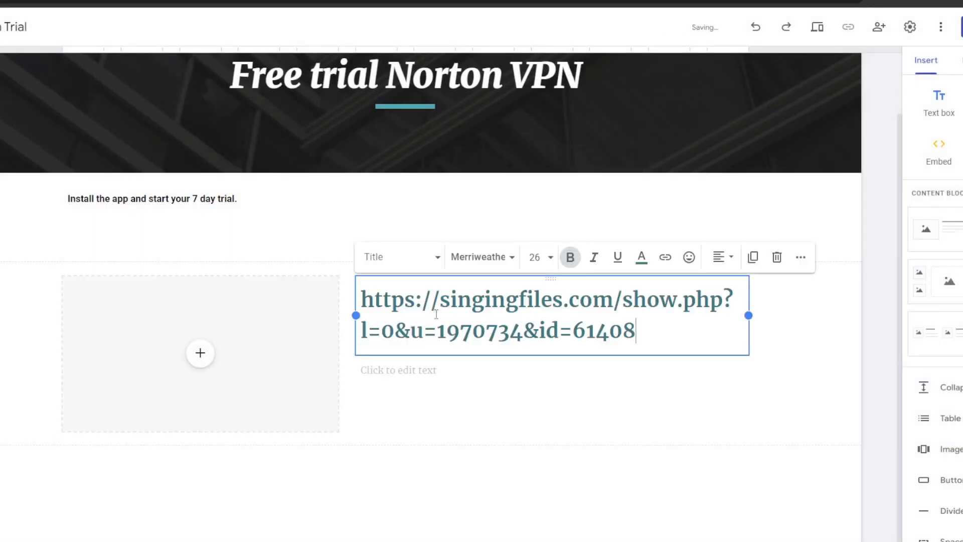
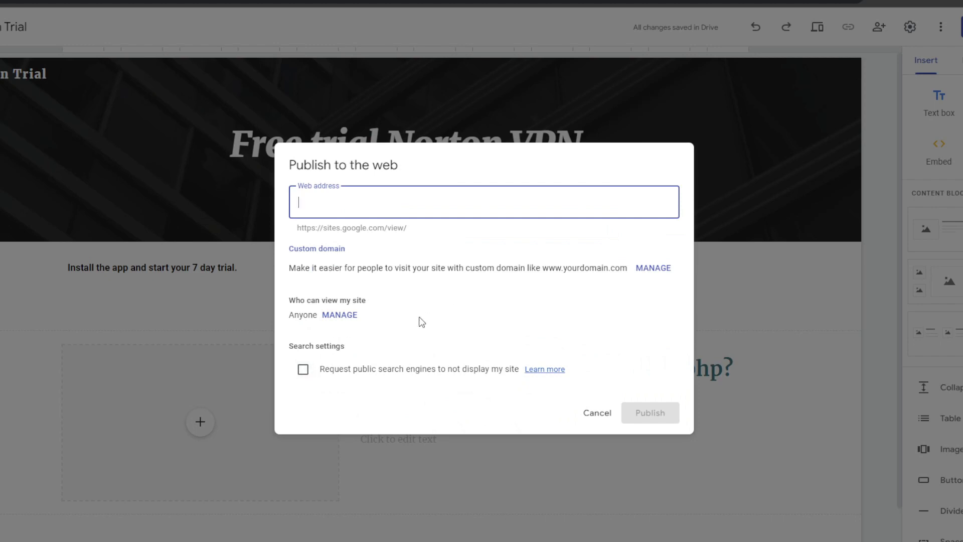
{"action": "left_click", "coordinate": [404, 533]}
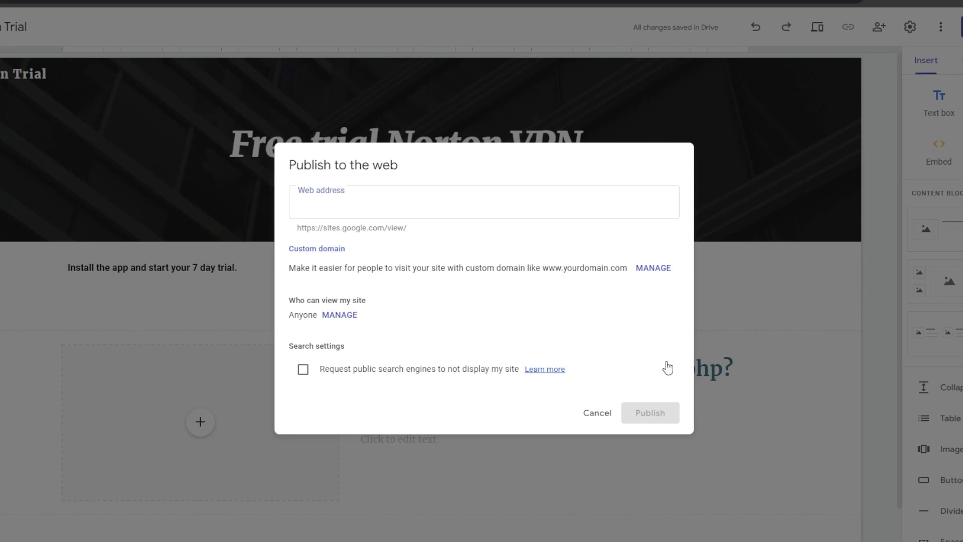